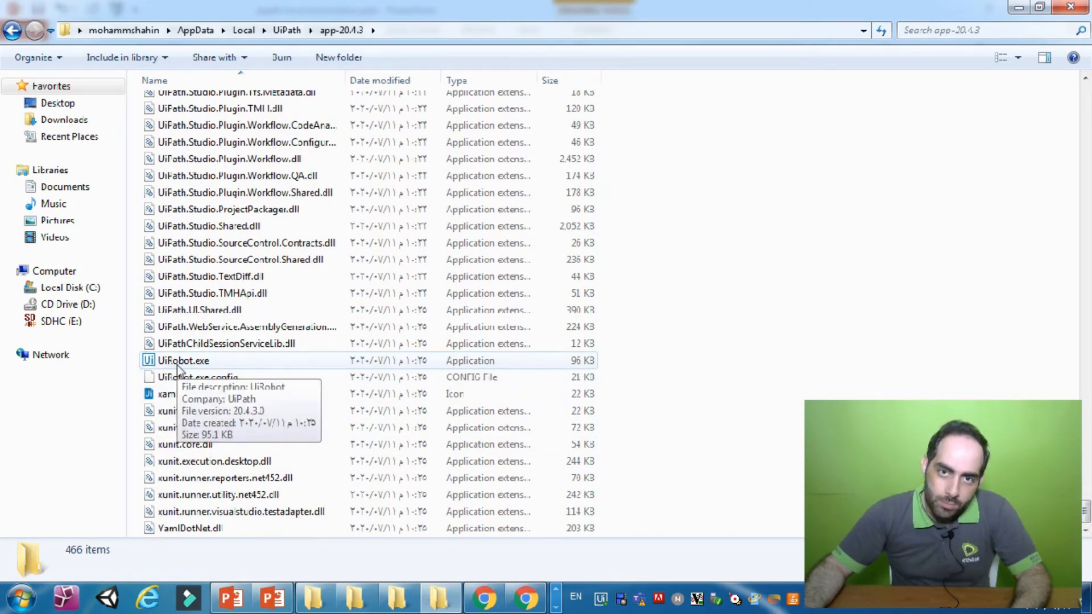
# - Copy the full path of UiRobot.exe from the object name in its file properties
pyautogui.click(176, 365)
pyautogui.rightClick(176, 365)
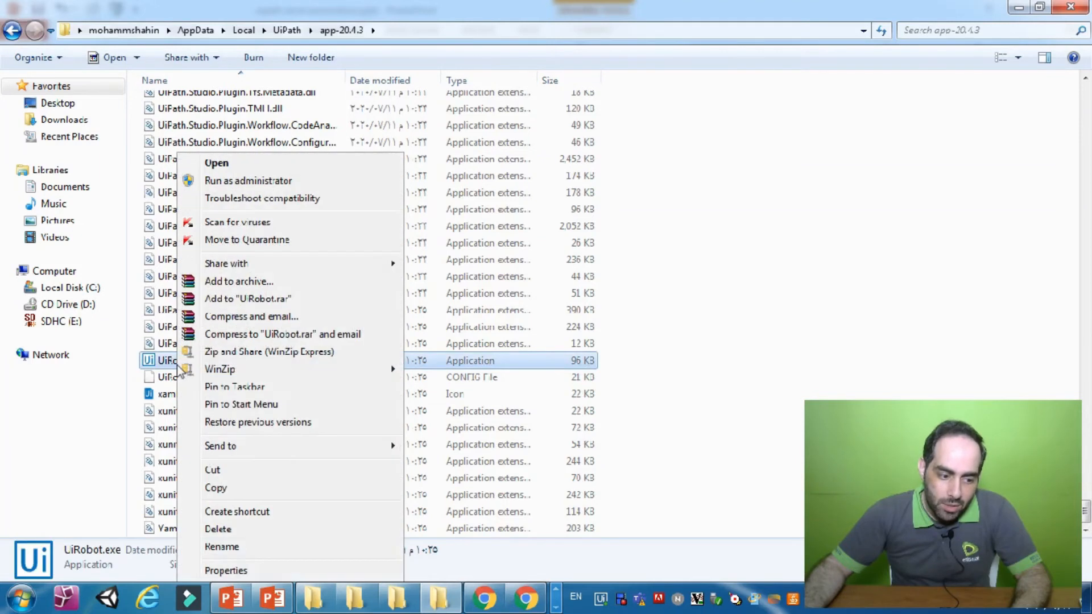
pyautogui.click(251, 569)
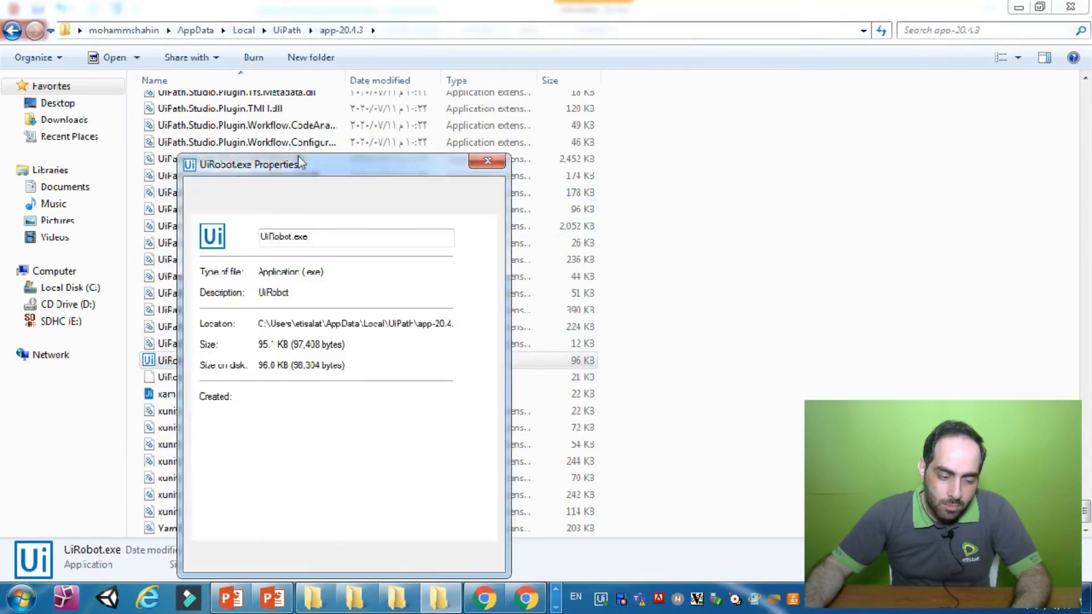
pyautogui.click(264, 190)
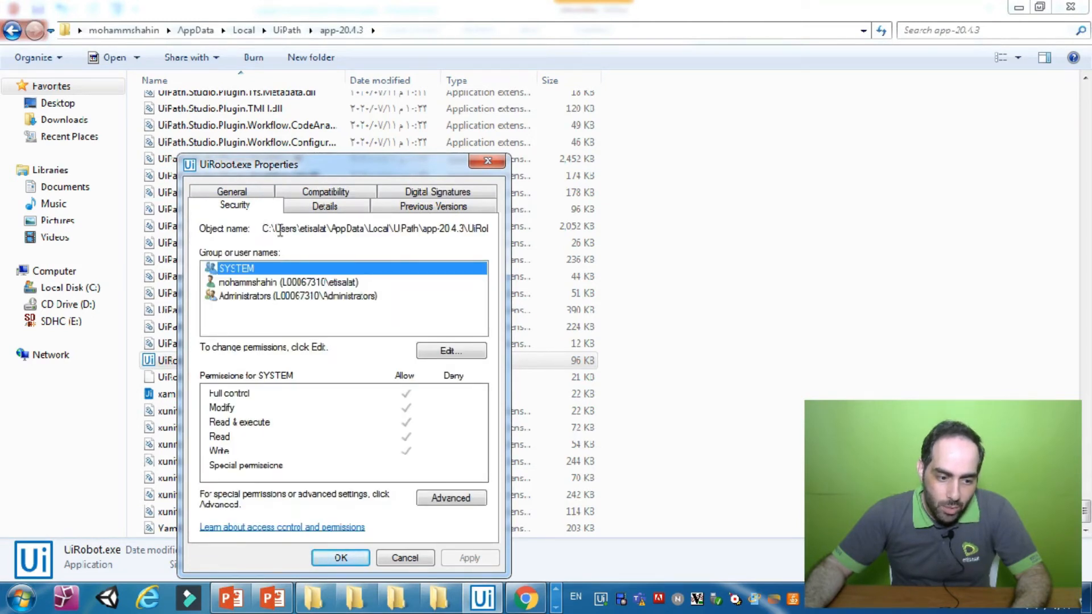
pyautogui.moveTo(265, 228); pyautogui.dragTo(481, 233)
pyautogui.hotkey('ctrl', 'c')
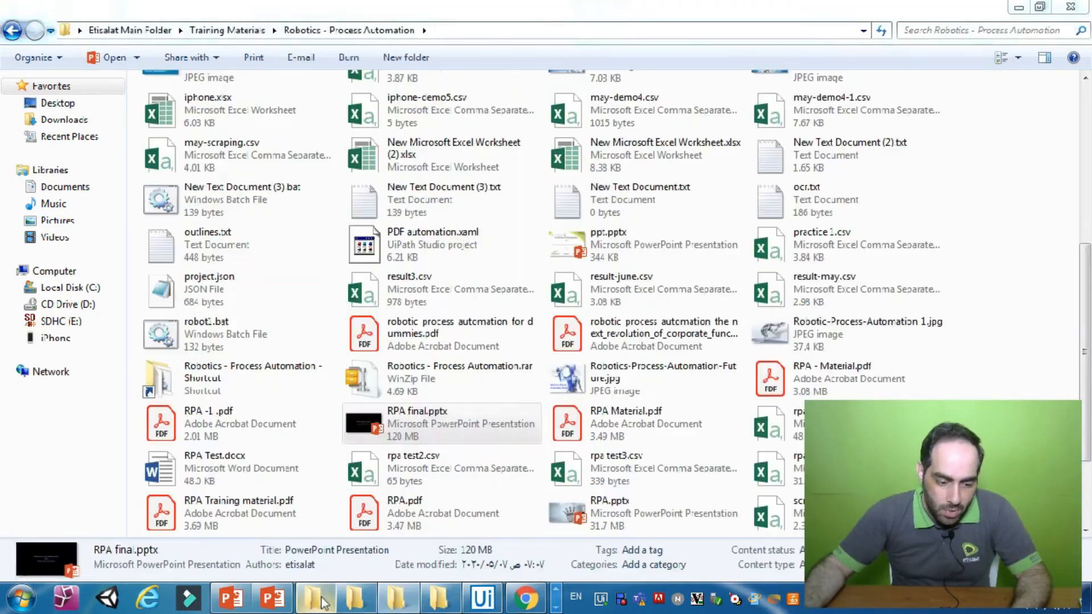
# - Create a new text document named demo.txt in the Robotics - Process Automation folder
pyautogui.scroll(-4, 562, 489)
pyautogui.rightClick(544, 527)
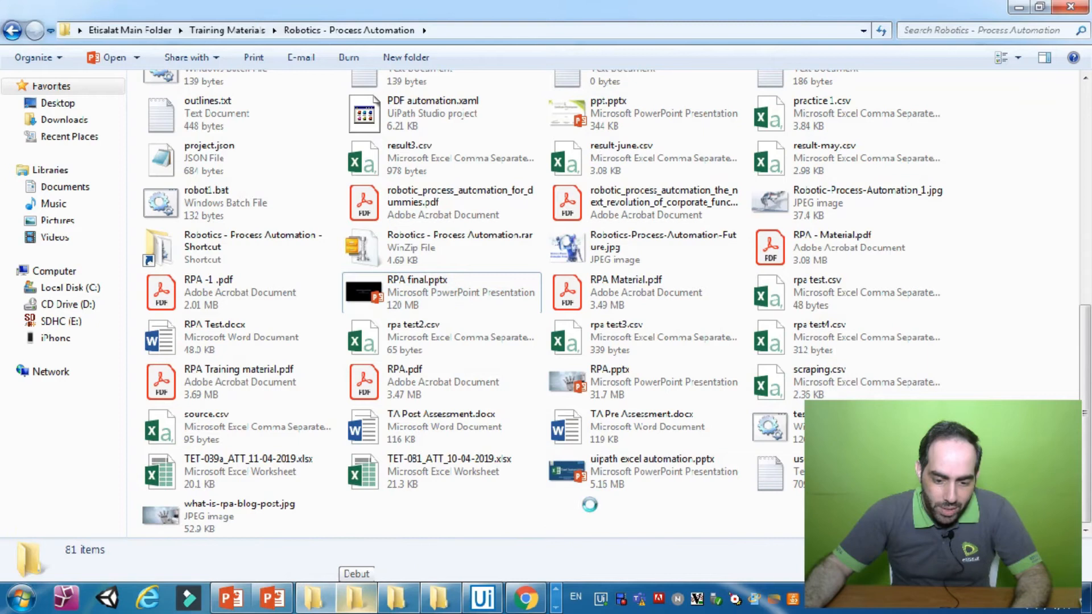
pyautogui.moveTo(606, 490)
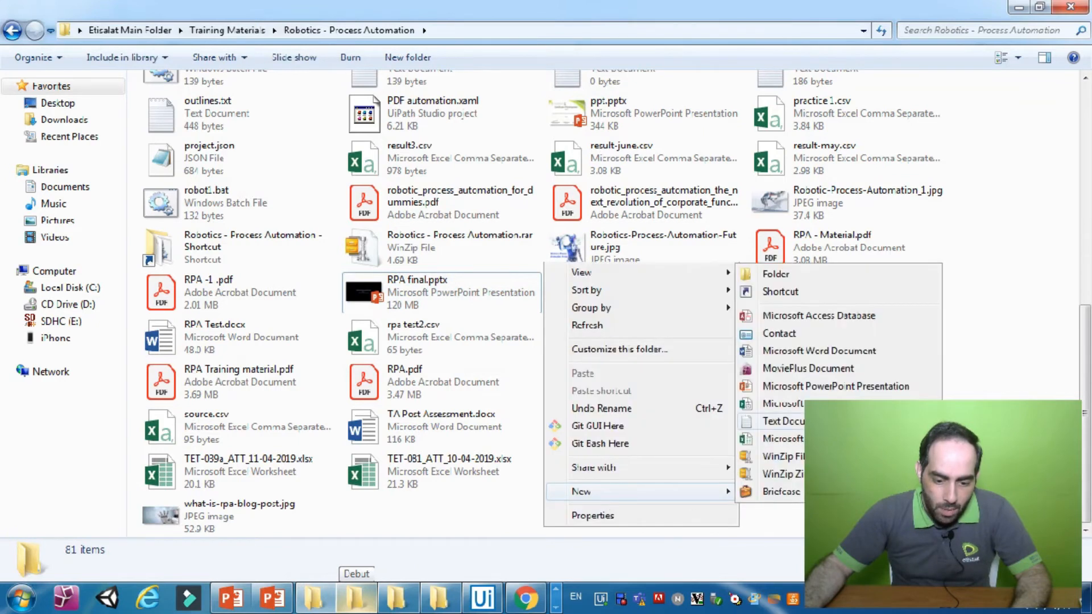
pyautogui.click(777, 421)
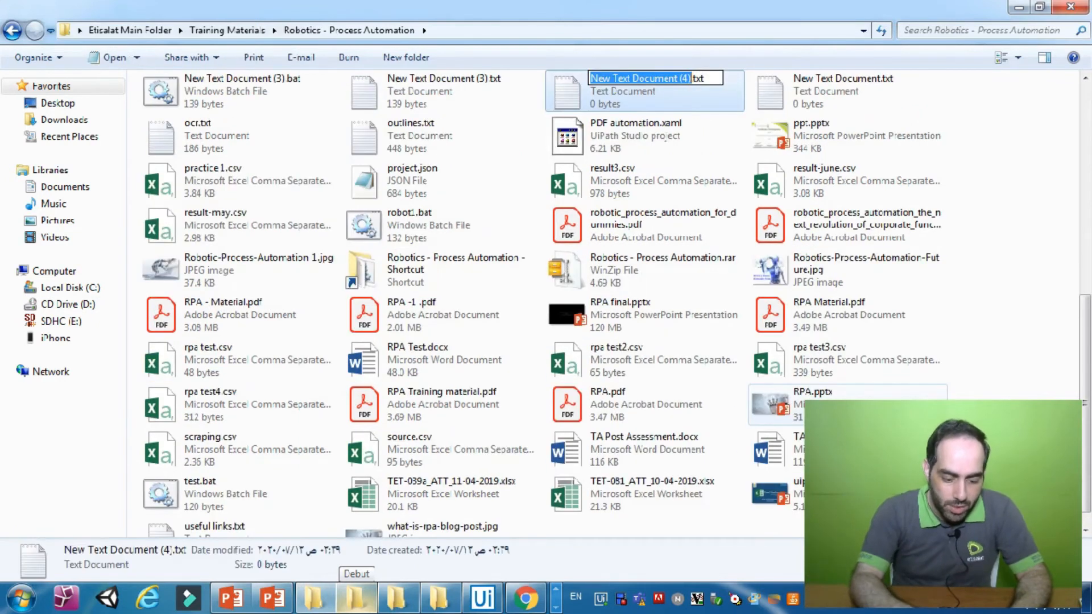
pyautogui.write('demo')
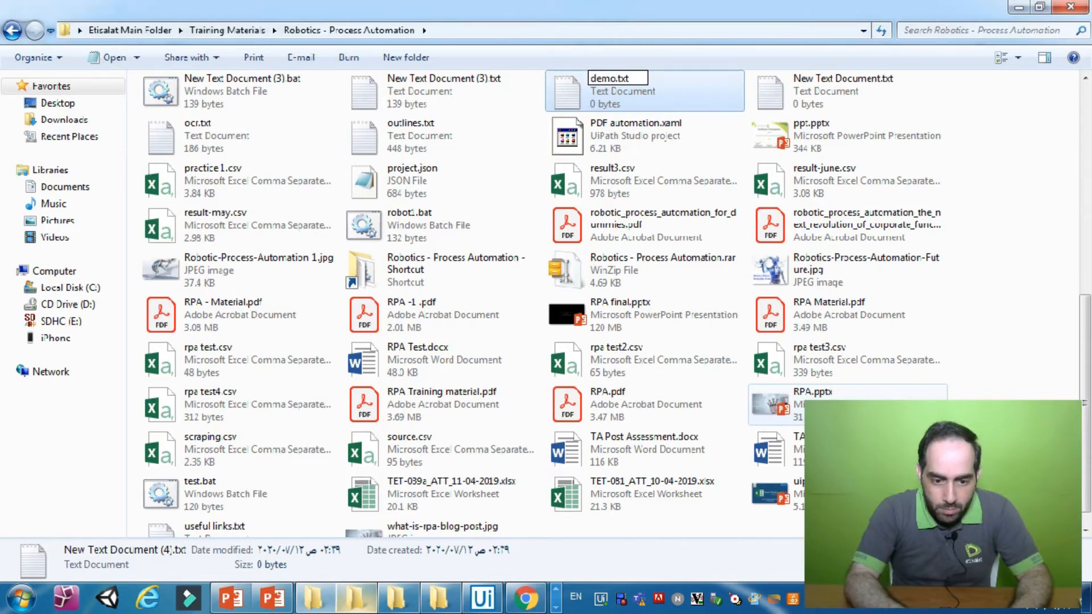
pyautogui.press('Return')
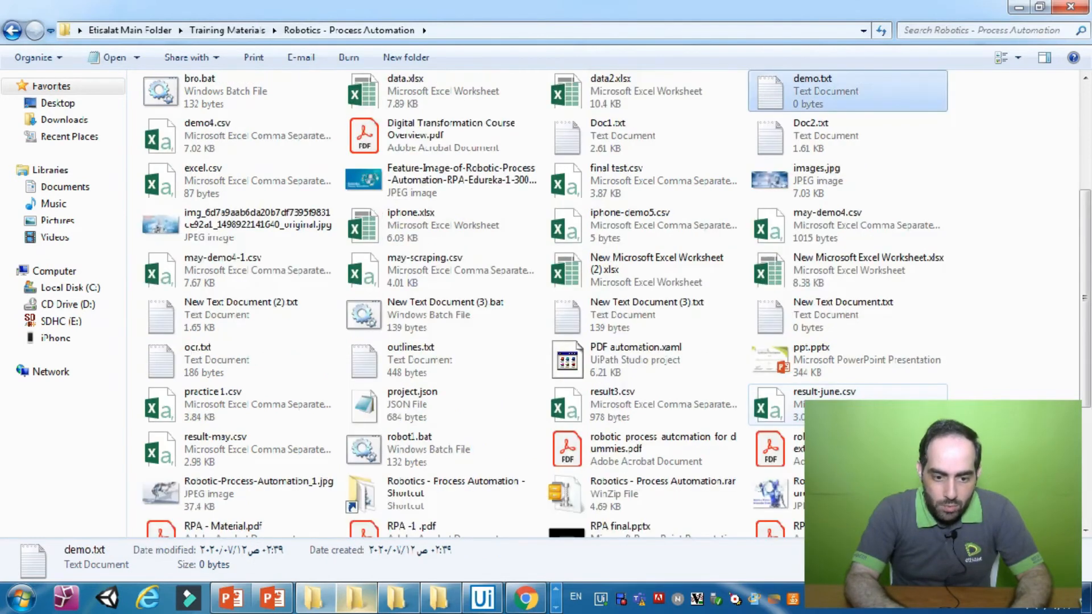
# - Open demo.txt in a maximized Notepad window and enter the copied UiRobot.exe path in quotes, followed by -file and an empty pair of quotes
pyautogui.press('Return')
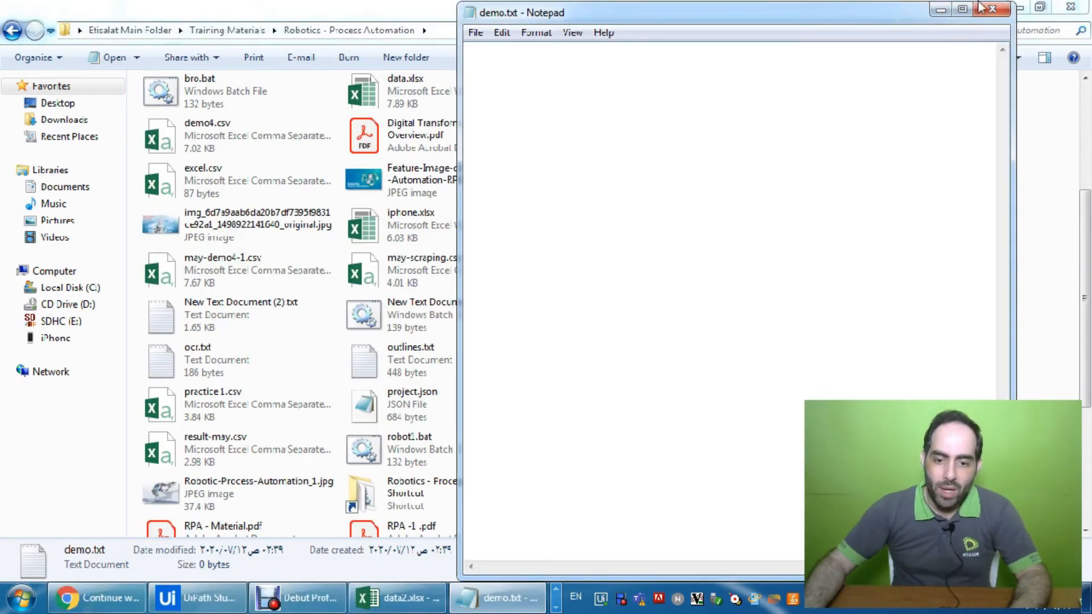
pyautogui.doubleClick(865, 17)
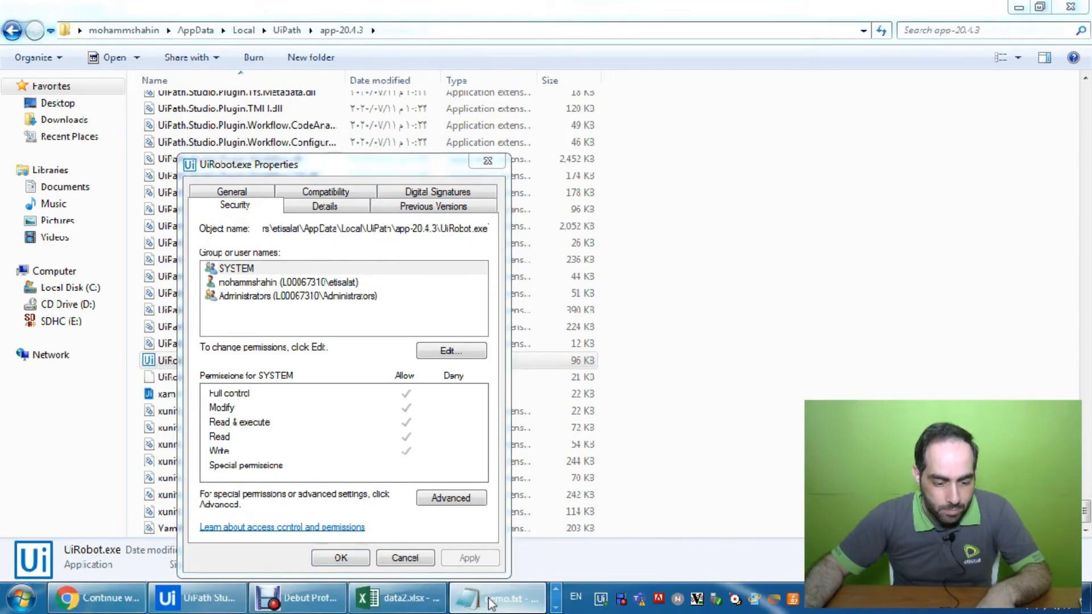
pyautogui.click(483, 595)
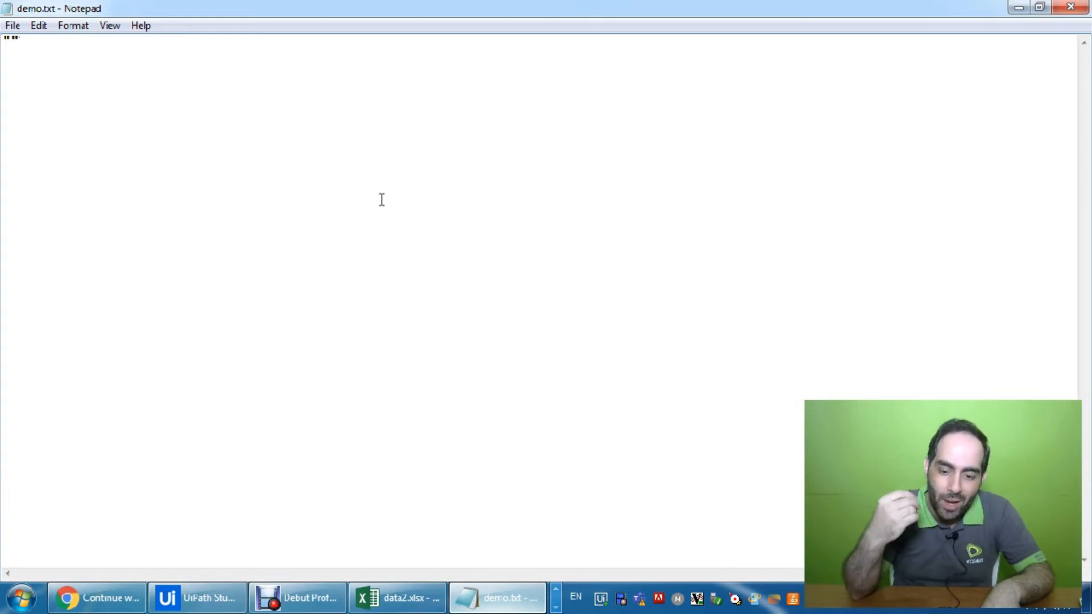
pyautogui.hotkey('ctrl', 'v')
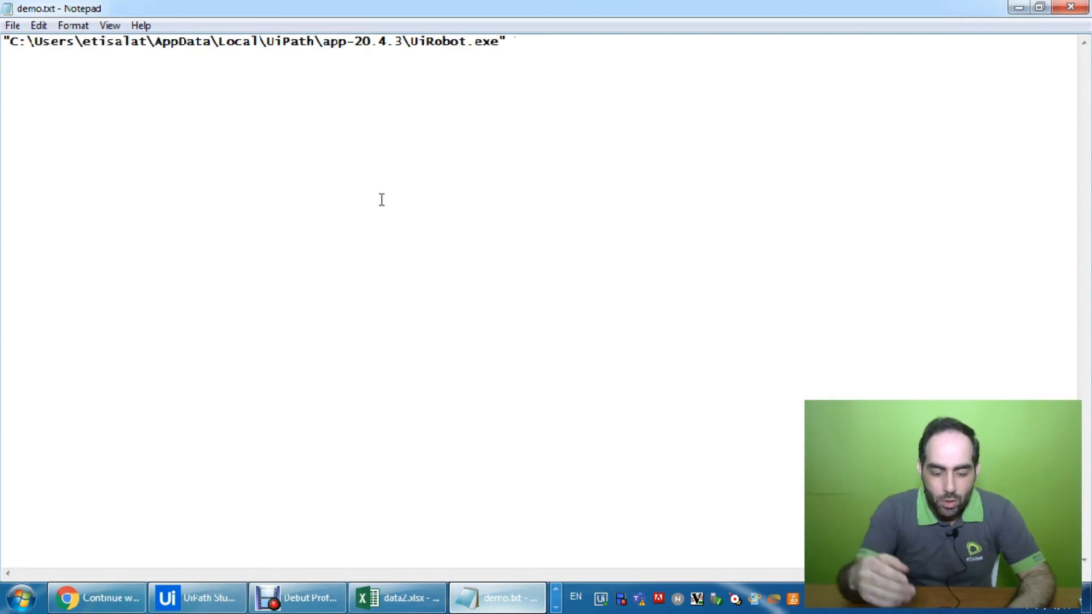
pyautogui.write('ile')
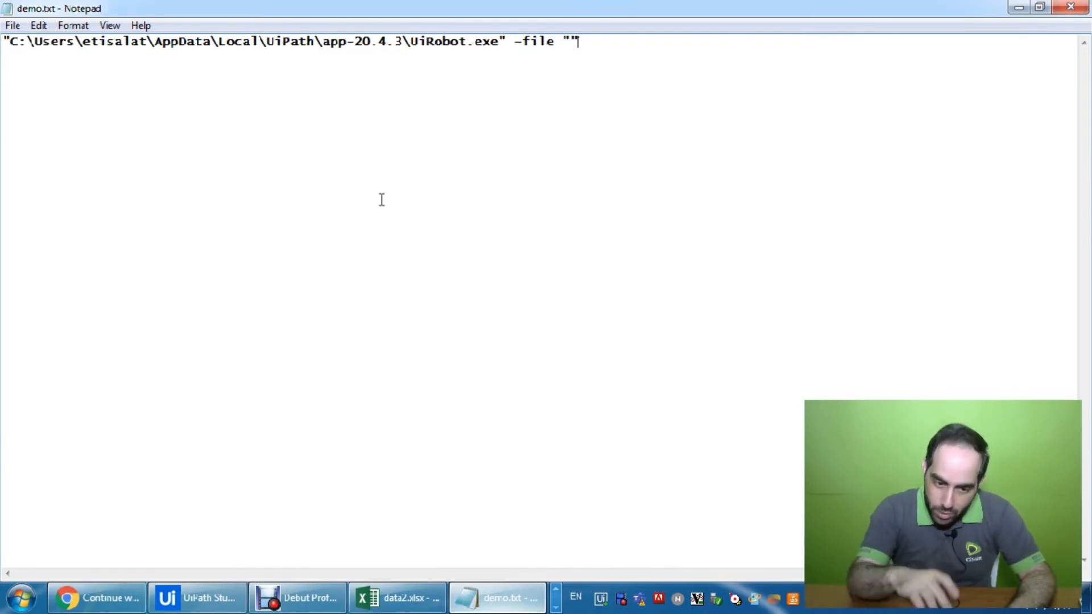
pyautogui.press('Left')
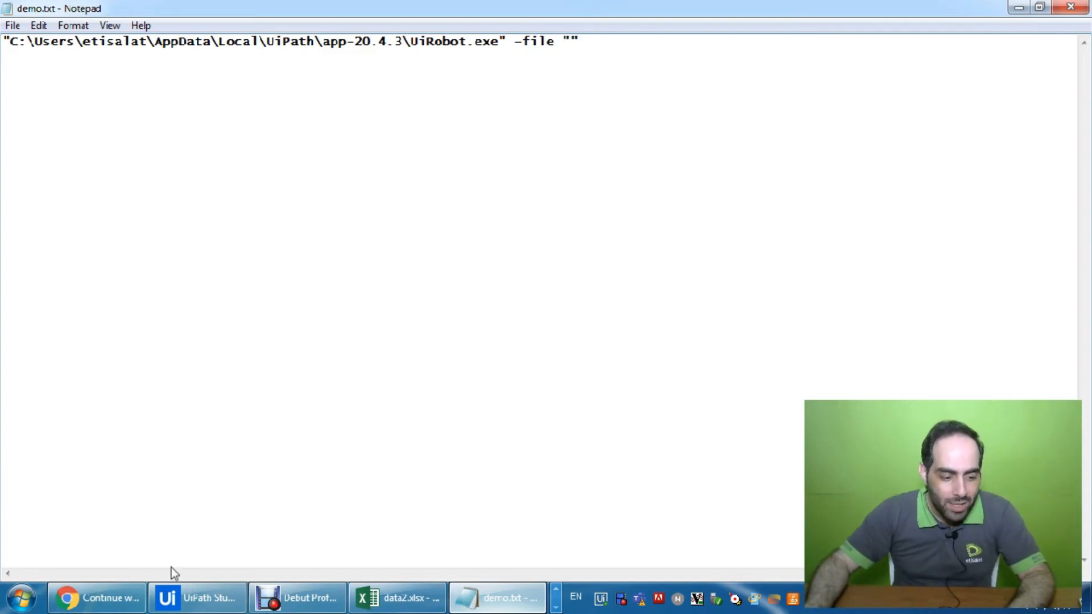
# - In Windows Explorer, open the training2020 project folder inside the UiPath folder of My Documents
pyautogui.click(556, 589)
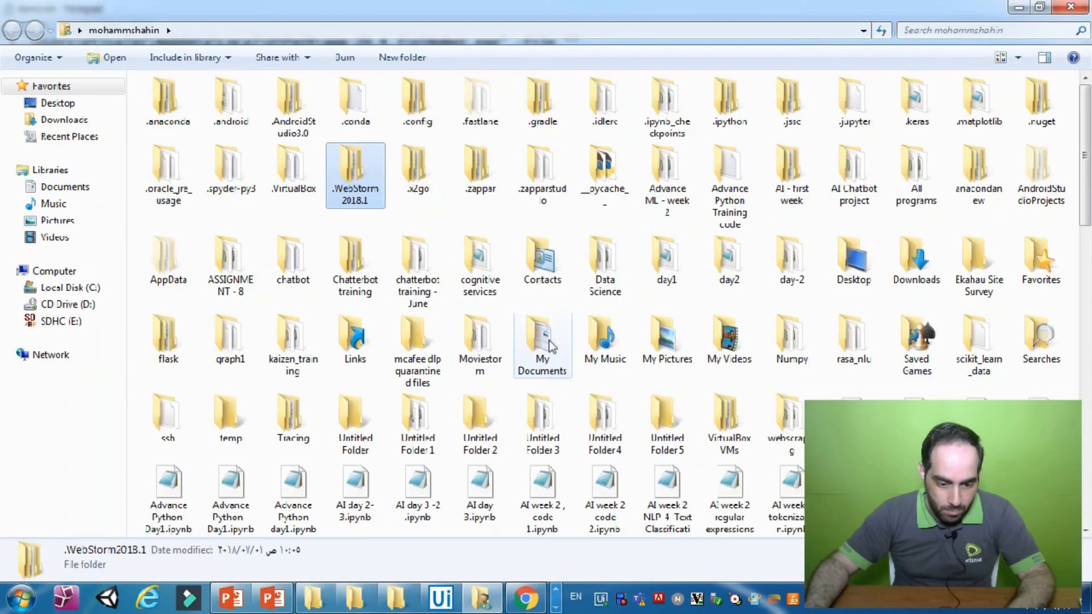
pyautogui.click(550, 346)
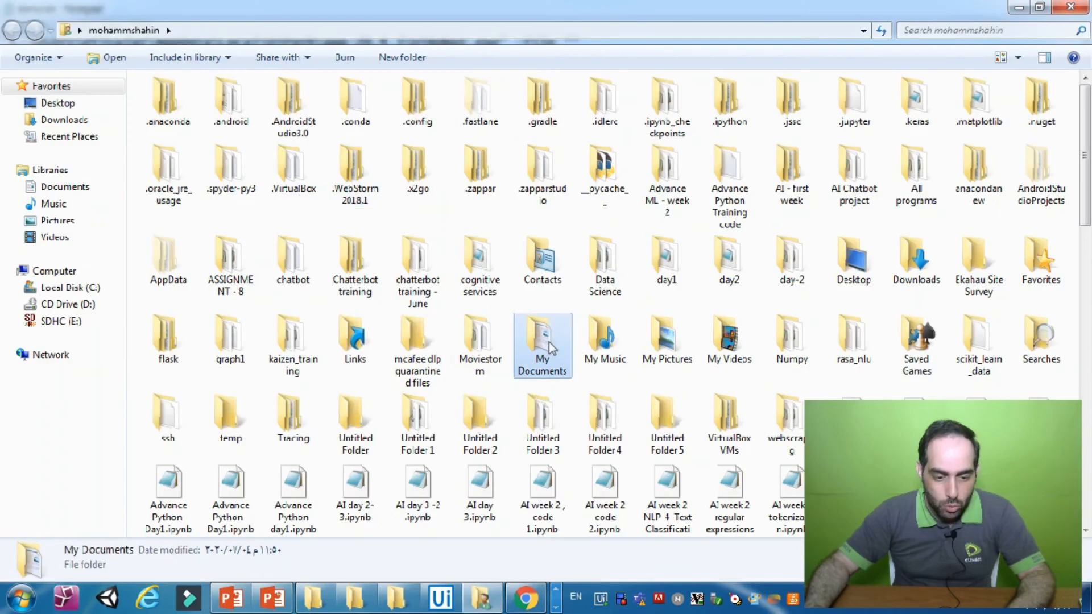
pyautogui.doubleClick(549, 345)
pyautogui.scroll(-1, 318, 261)
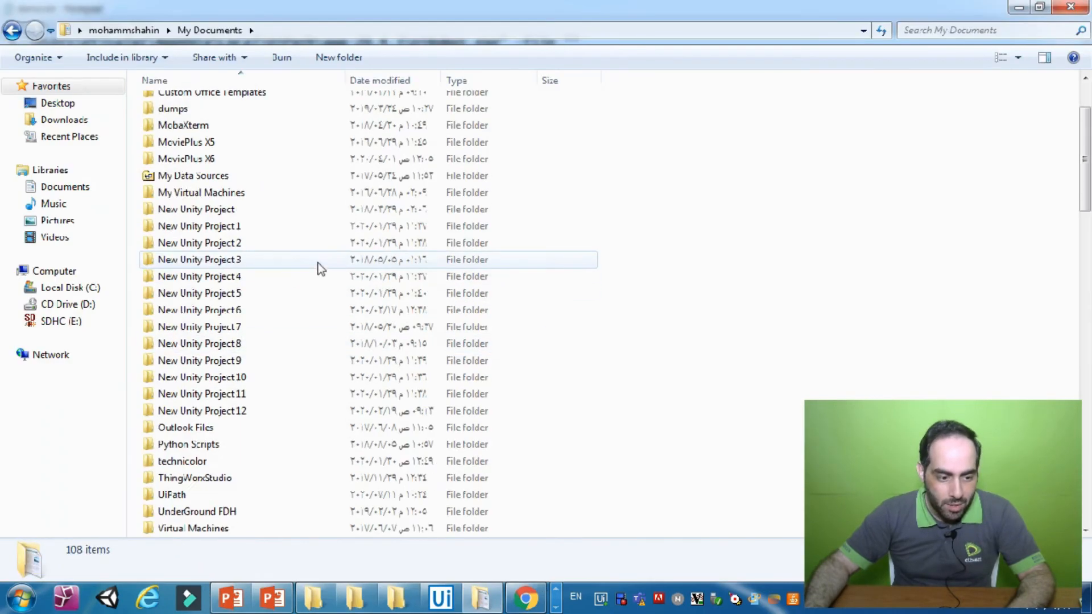
pyautogui.scroll(-9, 318, 261)
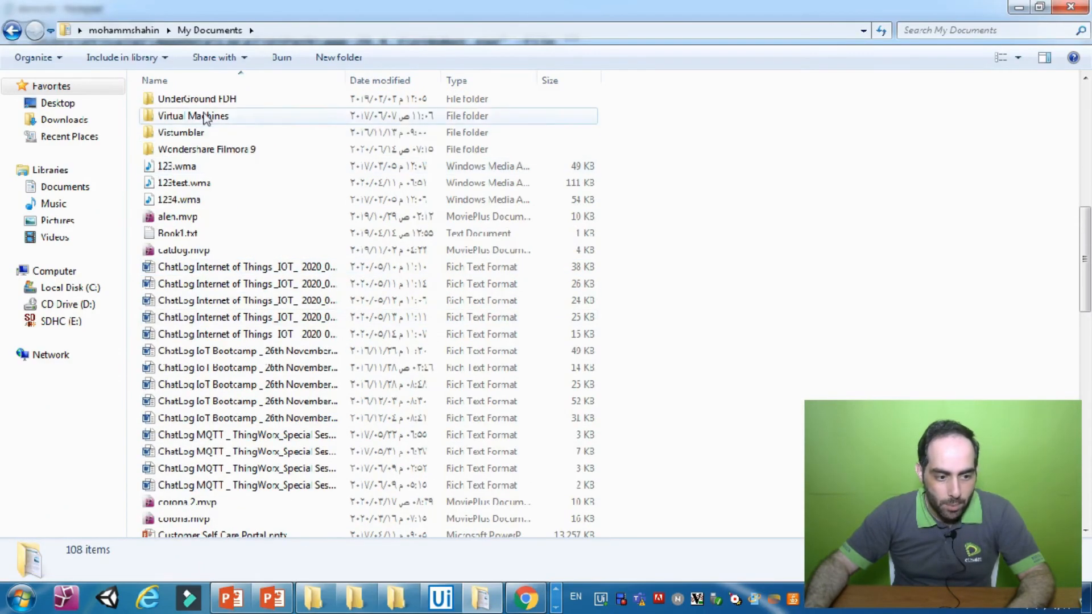
pyautogui.scroll(2, 206, 118)
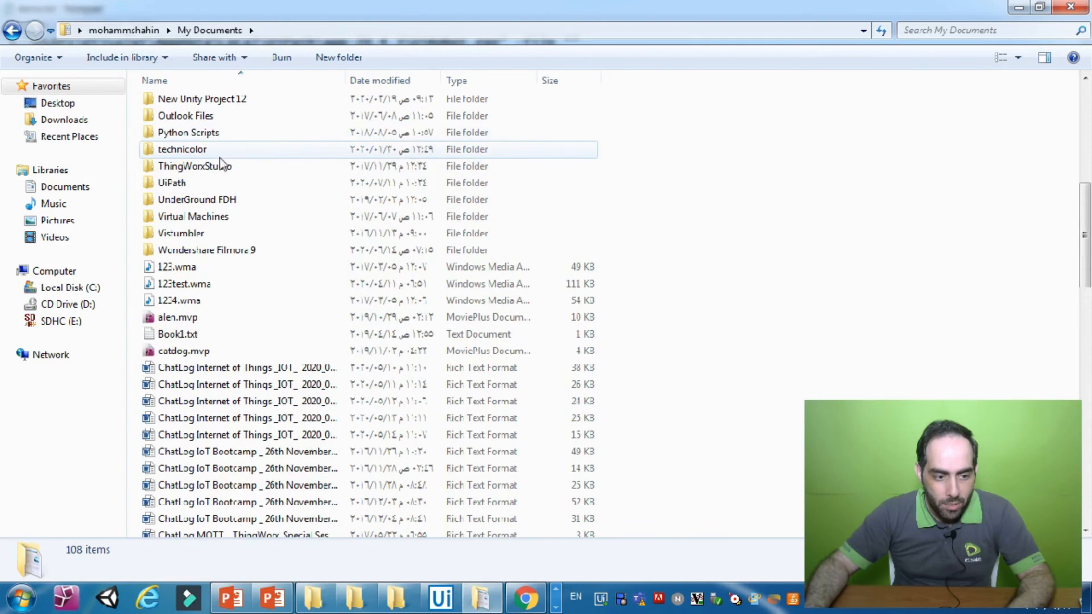
pyautogui.doubleClick(182, 183)
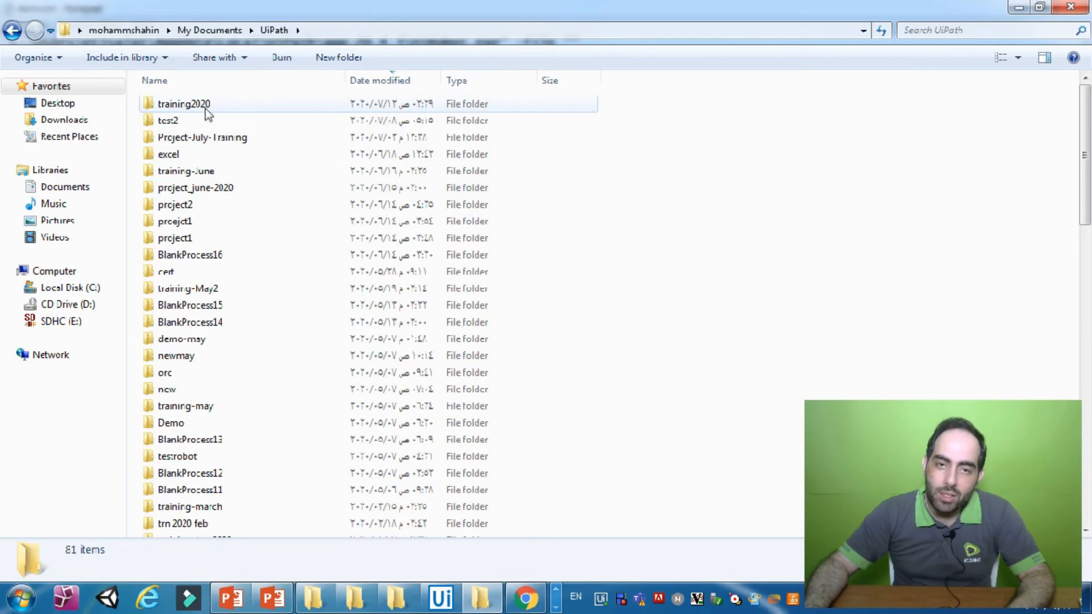
pyautogui.moveTo(206, 108)
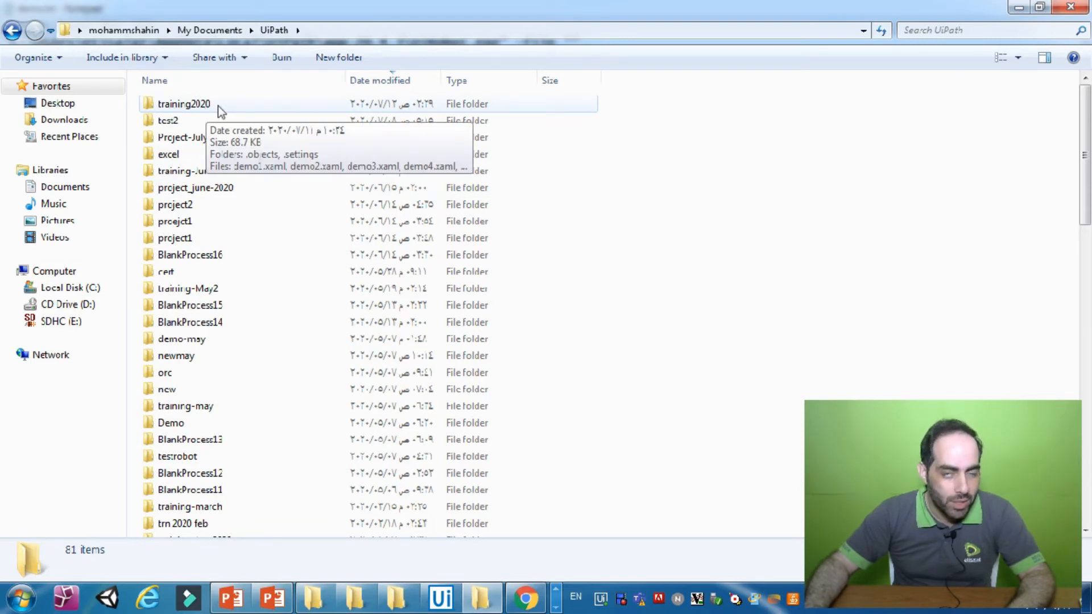
pyautogui.doubleClick(217, 106)
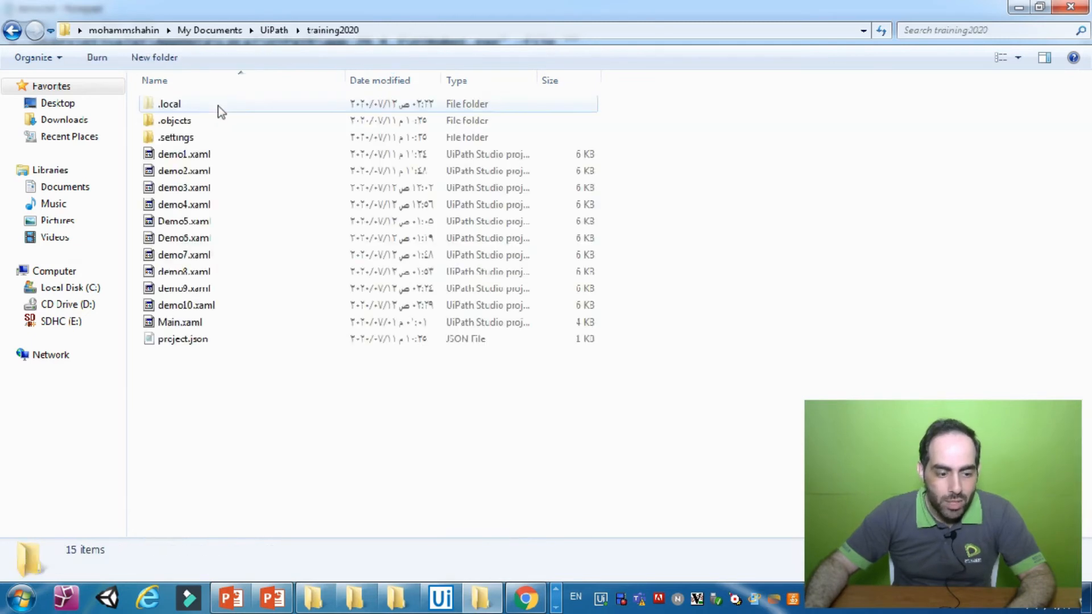
# - Copy the full path of demo10.xaml from the object name in its file properties
pyautogui.click(214, 152)
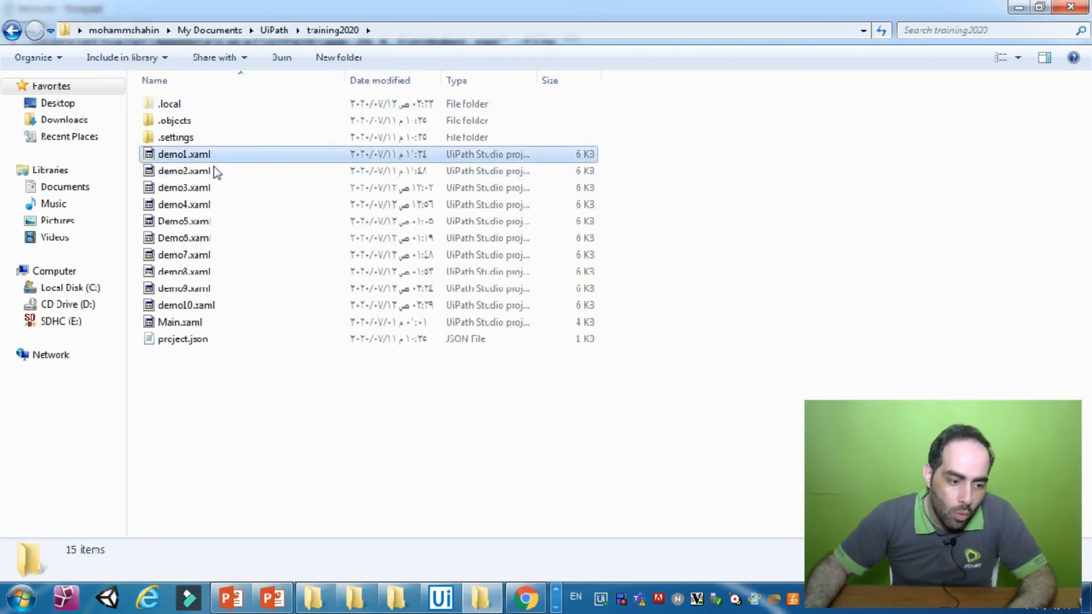
pyautogui.click(215, 170)
pyautogui.click(216, 306)
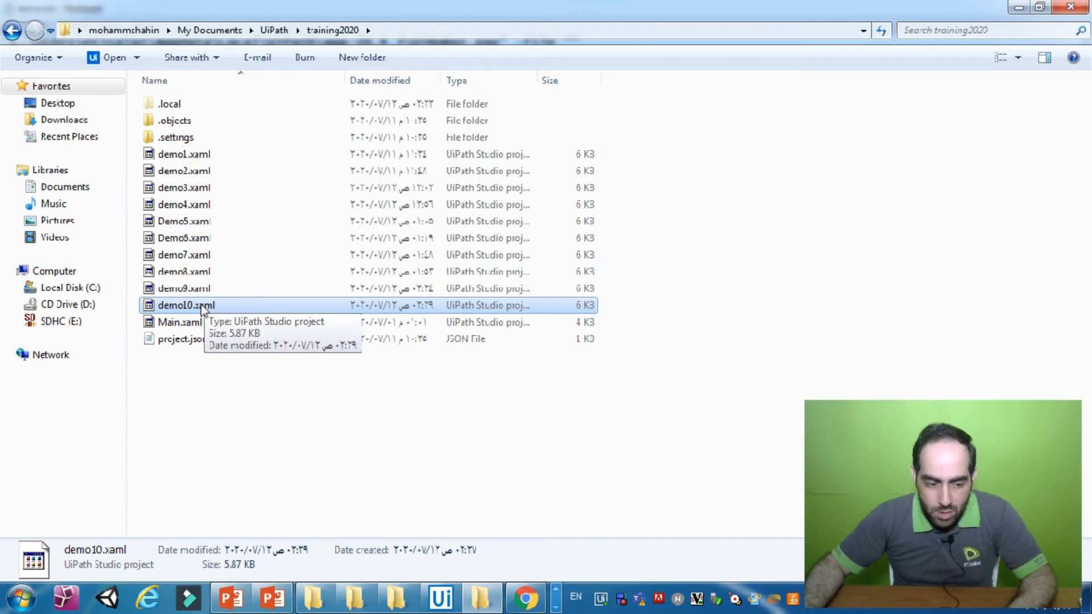
pyautogui.rightClick(201, 304)
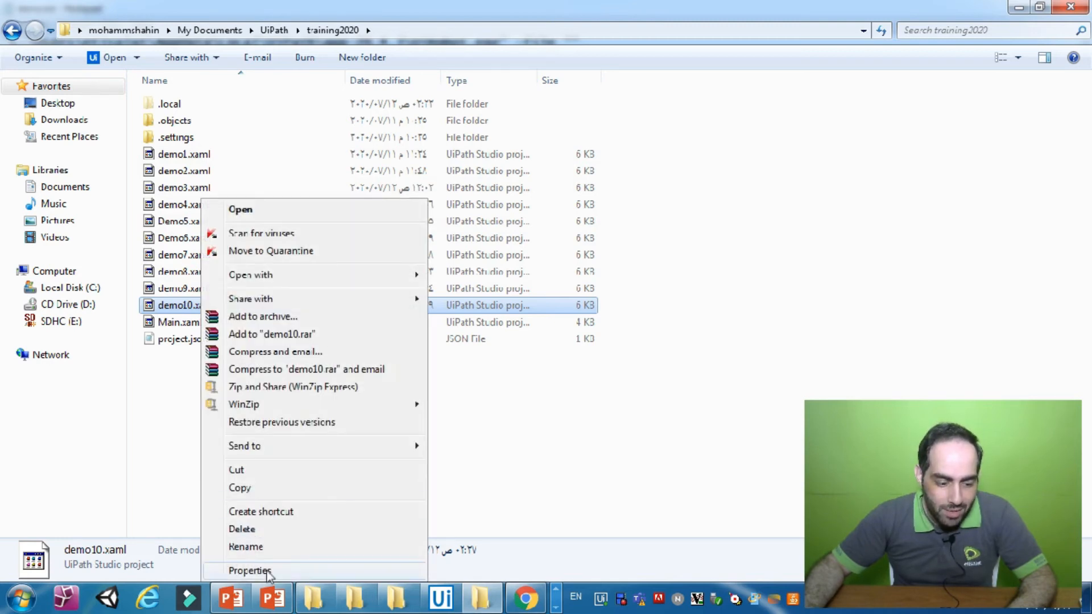
pyautogui.click(268, 573)
pyautogui.click(272, 206)
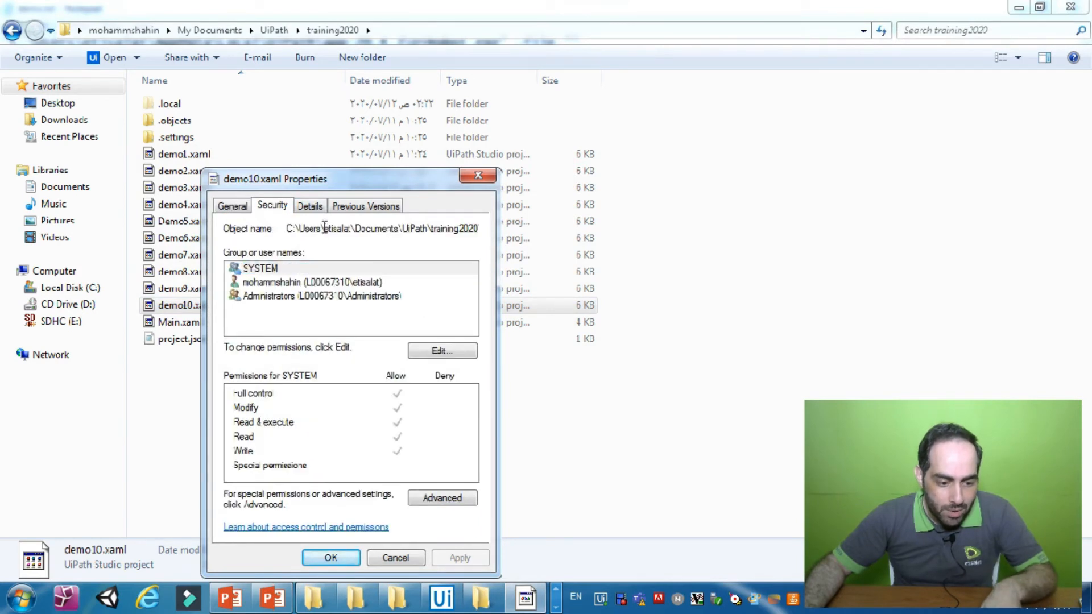
pyautogui.moveTo(289, 229); pyautogui.dragTo(503, 230)
pyautogui.hotkey('ctrl', 'c')
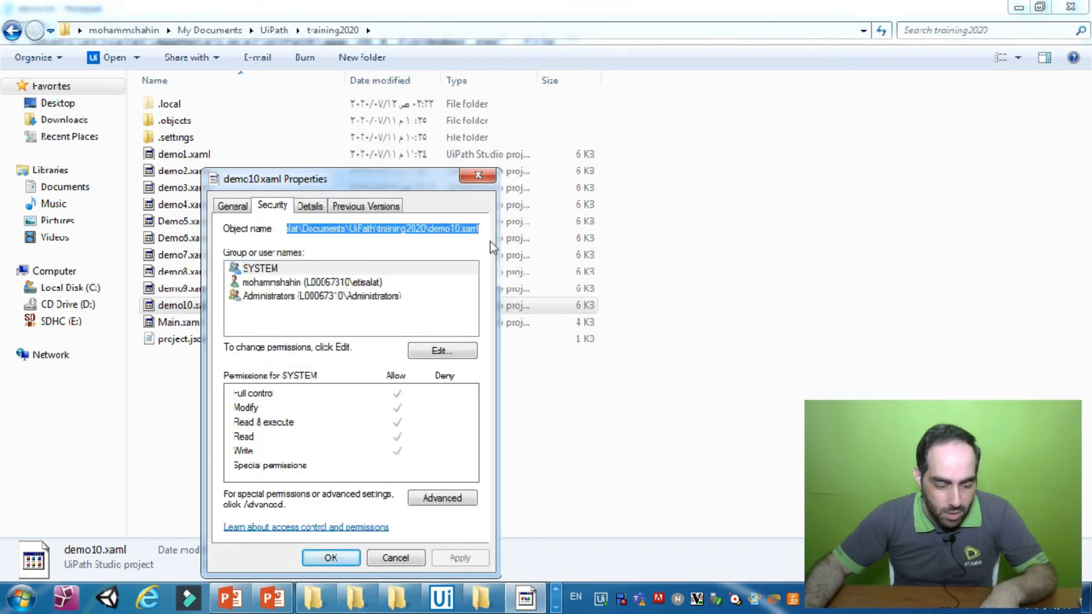
# - Return to demo.txt in Notepad and paste the demo10.xaml path between the empty quotes after -file
pyautogui.click(554, 607)
pyautogui.click(505, 597)
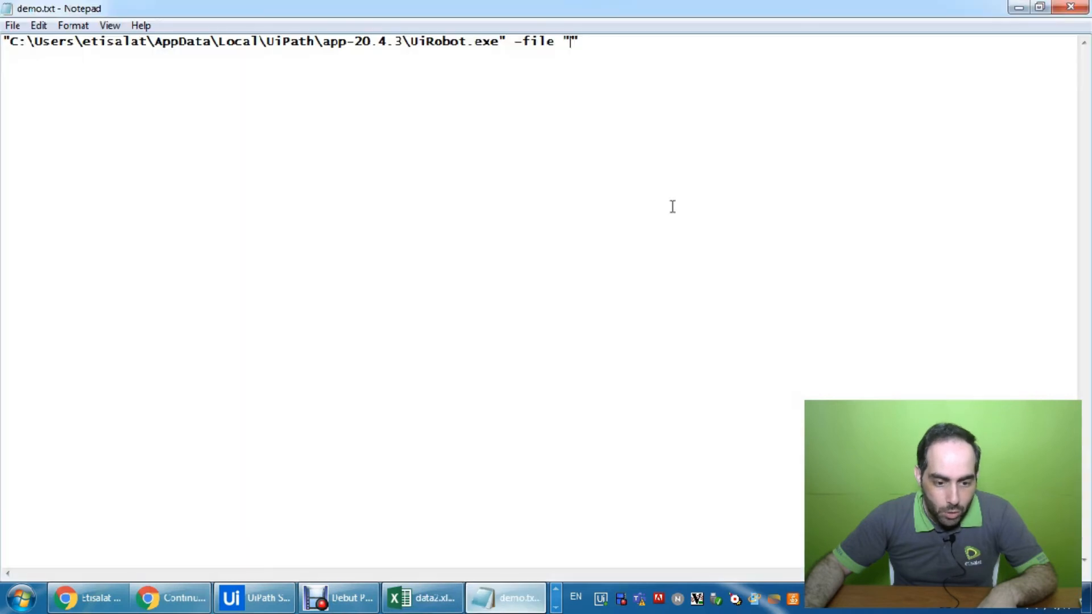
pyautogui.click(571, 41)
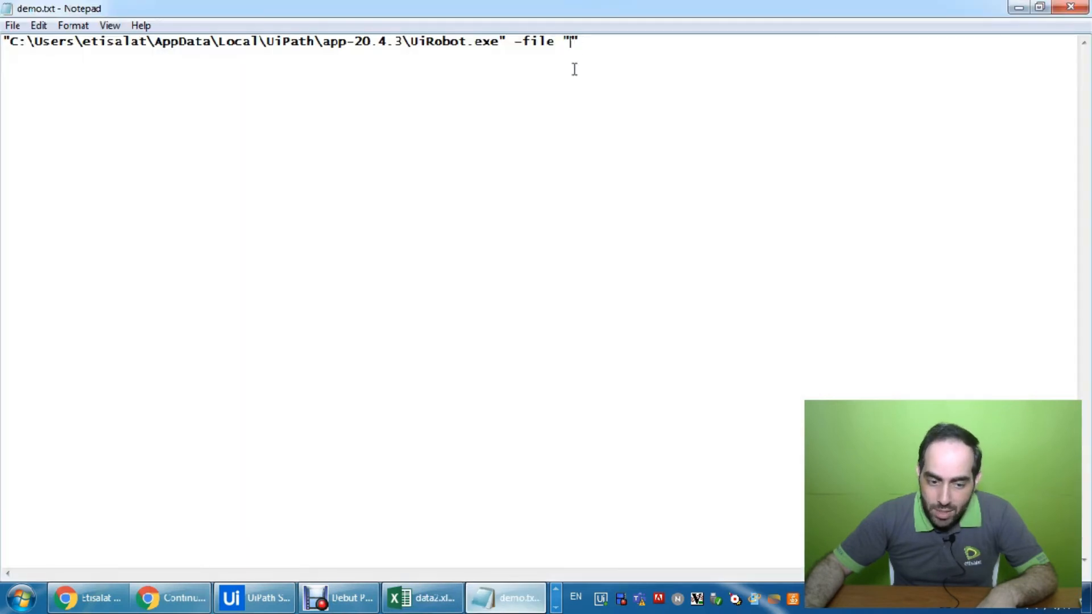
pyautogui.hotkey('ctrl', 'v')
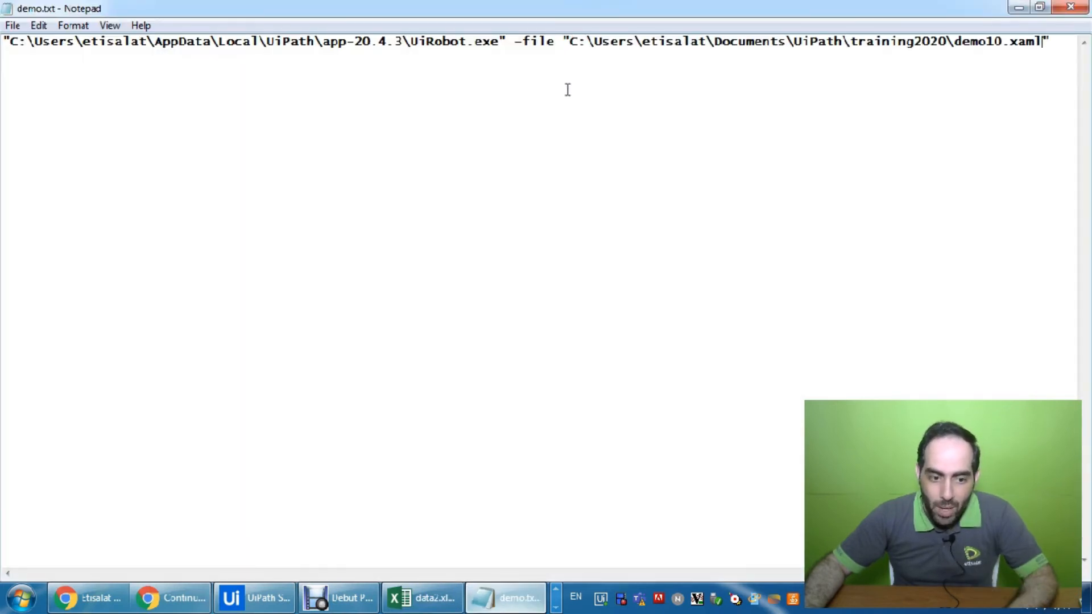
# - Review the parts of the command line by highlighting the UiRobot.exe path, the -file argument and the demo10.xaml path
pyautogui.moveTo(505, 41); pyautogui.dragTo(3, 41)
pyautogui.moveTo(409, 41); pyautogui.dragTo(467, 46)
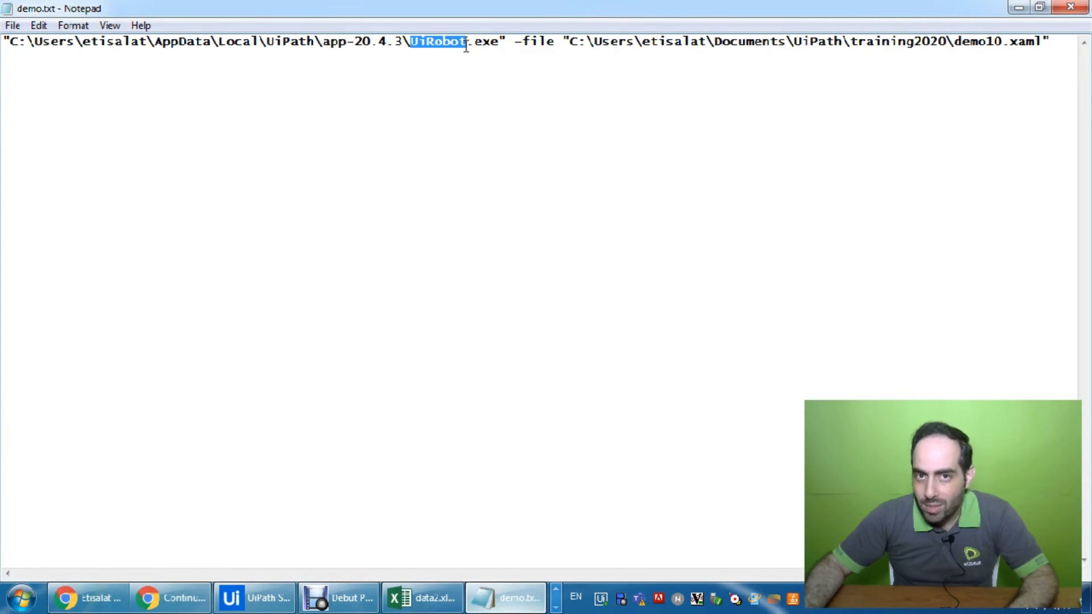
pyautogui.moveTo(500, 41); pyautogui.dragTo(12, 42)
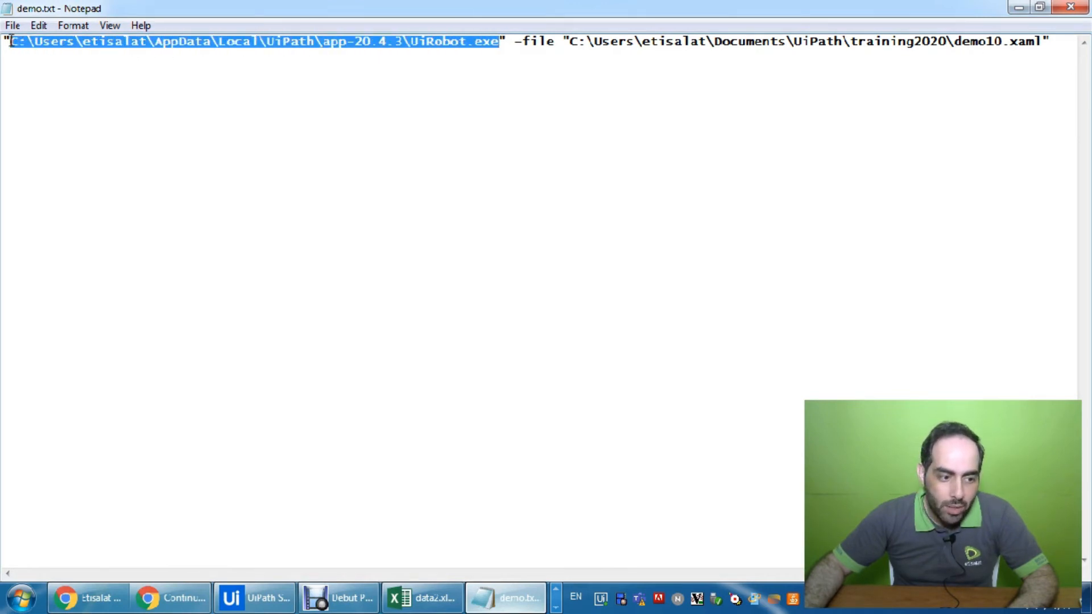
pyautogui.moveTo(515, 43); pyautogui.dragTo(555, 46)
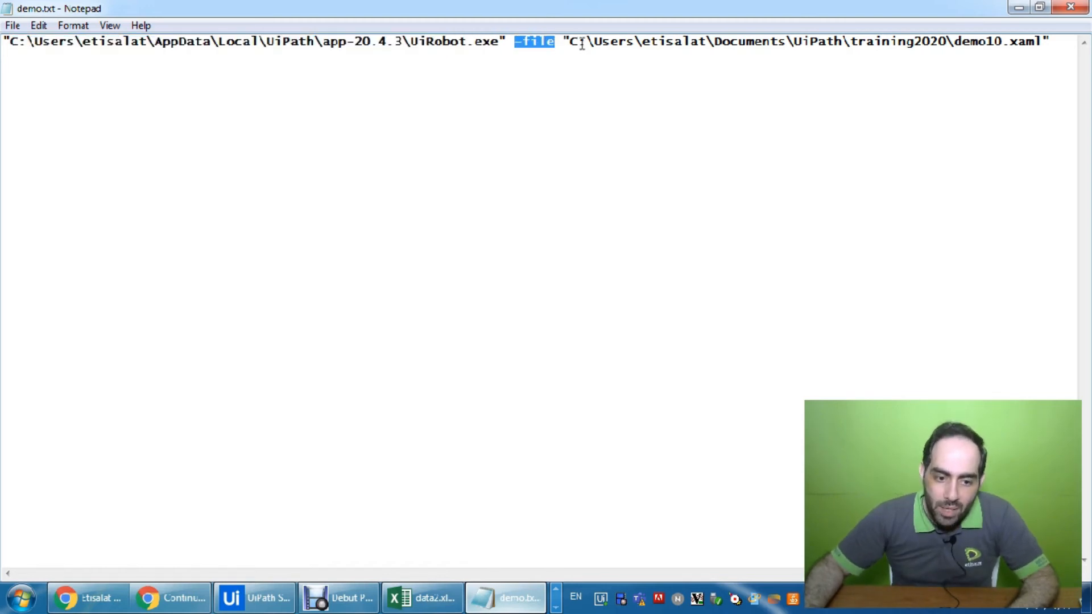
pyautogui.moveTo(564, 41)
pyautogui.mouseDown()
pyautogui.moveTo(1052, 41)
pyautogui.moveTo(573, 45)
pyautogui.mouseUp()
pyautogui.click(1041, 43)
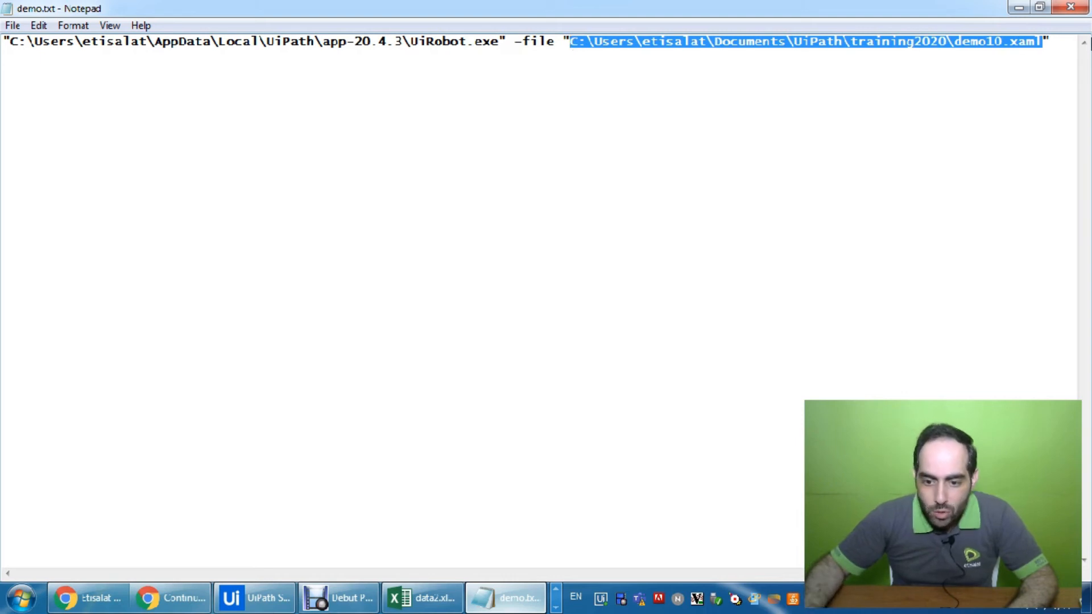
# - Save the command text as a batch file named demo.bat in the Robotics - Process Automation folder
pyautogui.click(961, 71)
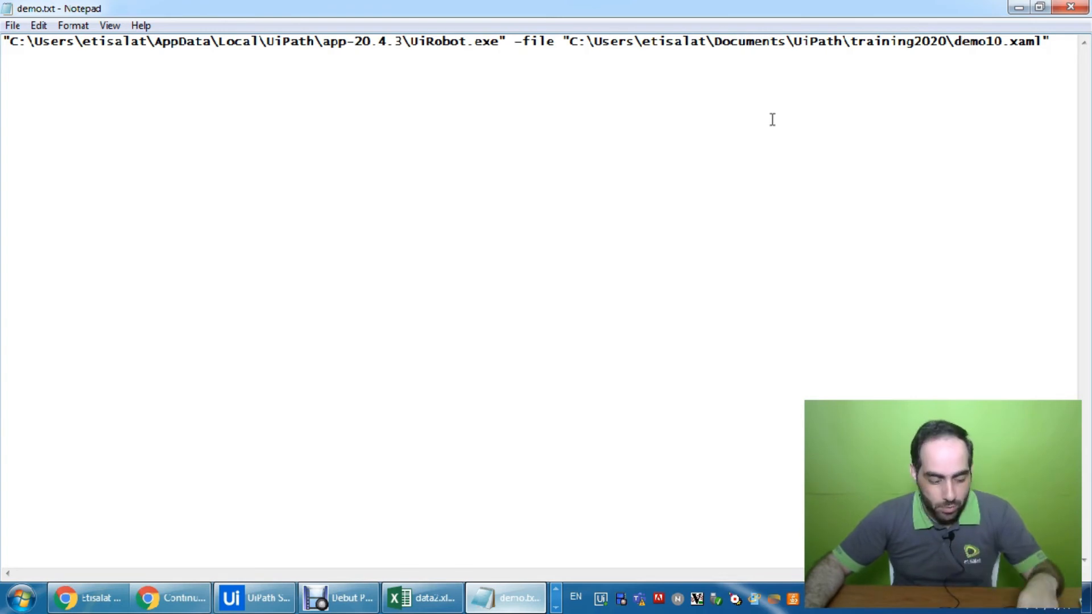
pyautogui.click(12, 25)
pyautogui.click(30, 101)
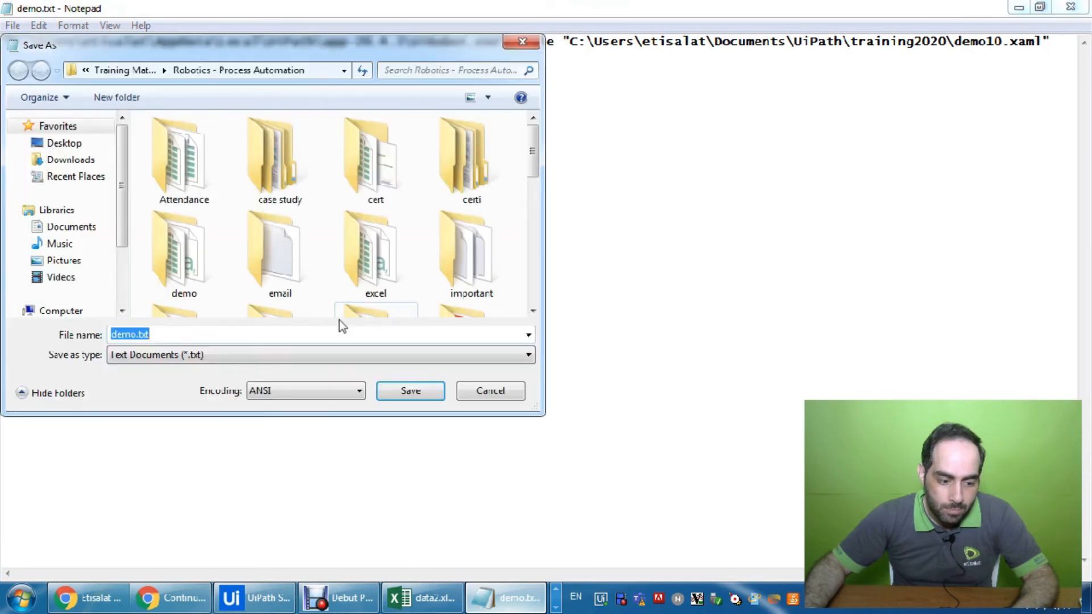
pyautogui.click(147, 335)
pyautogui.moveTo(148, 334); pyautogui.dragTo(138, 334)
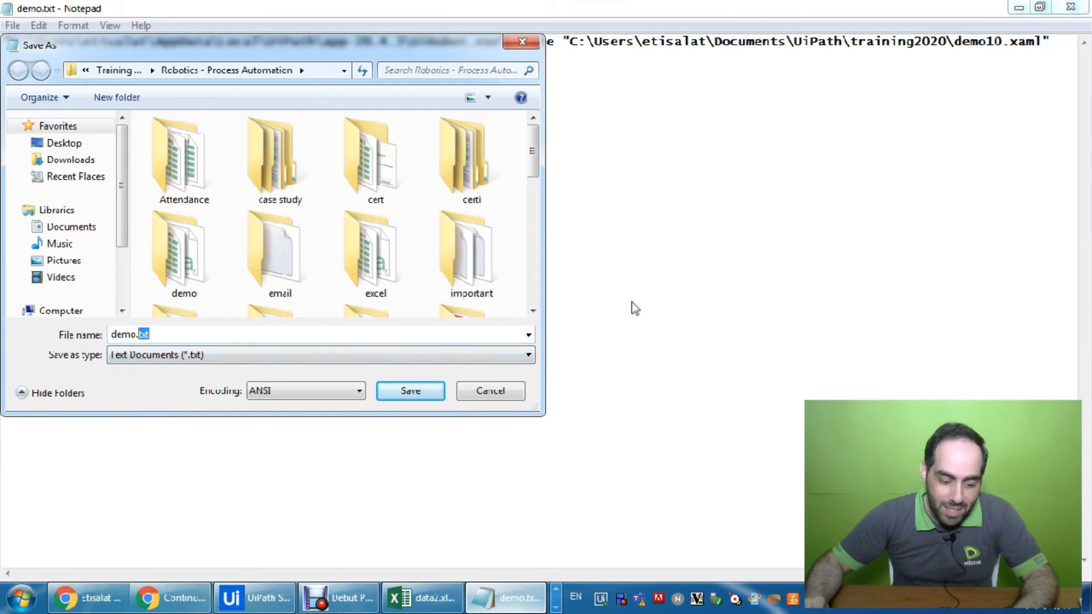
pyautogui.write('bat')
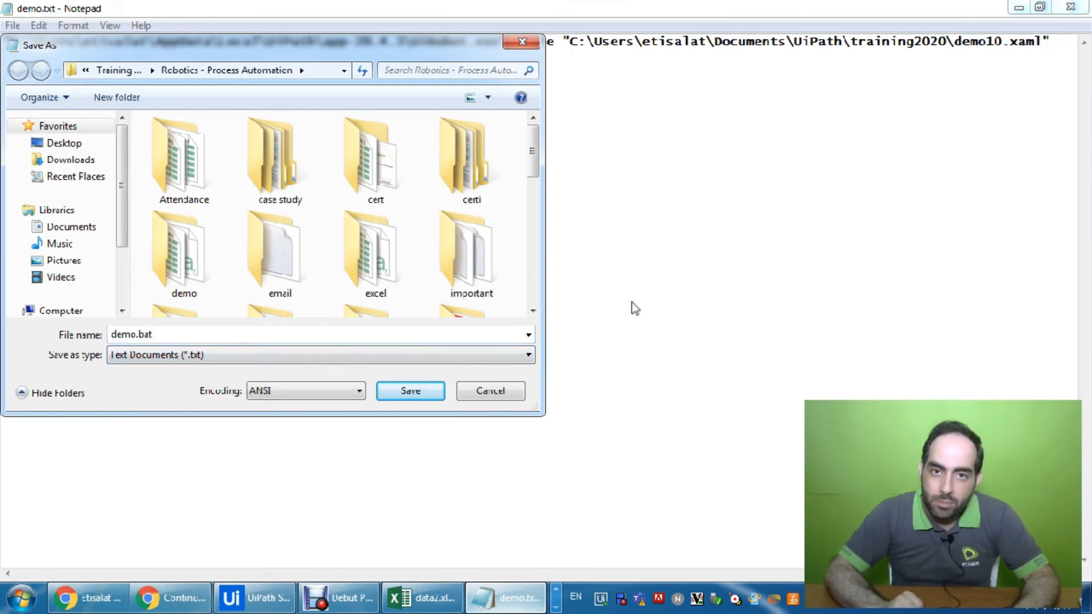
pyautogui.press('Return')
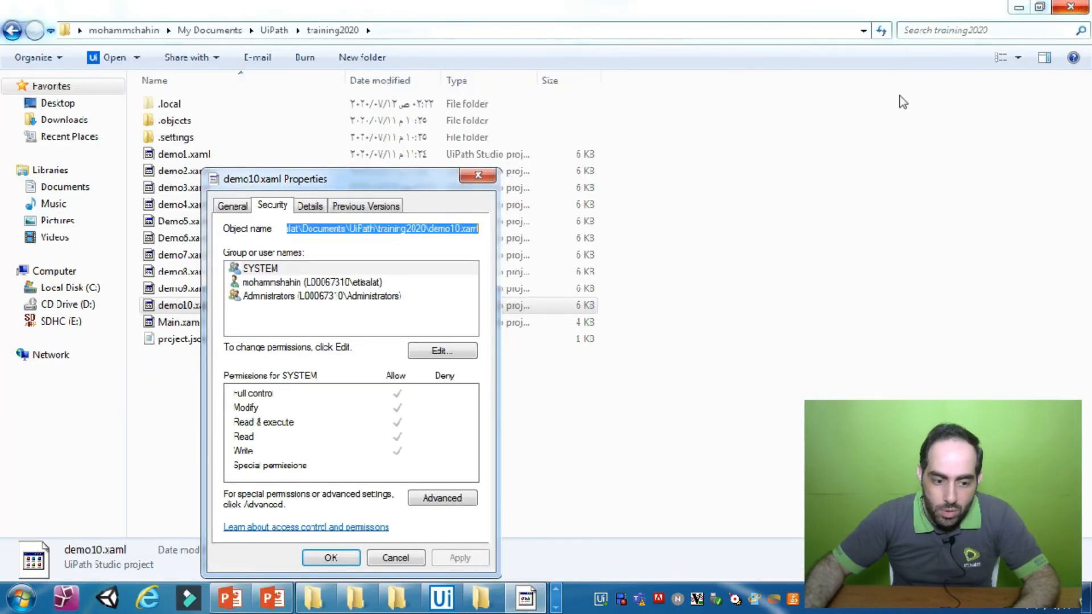
# - Go to the Robotics - Process Automation folder in Windows Explorer, close the UiRobot.exe properties and select demo.bat
pyautogui.press('Return')
pyautogui.click(1018, 7)
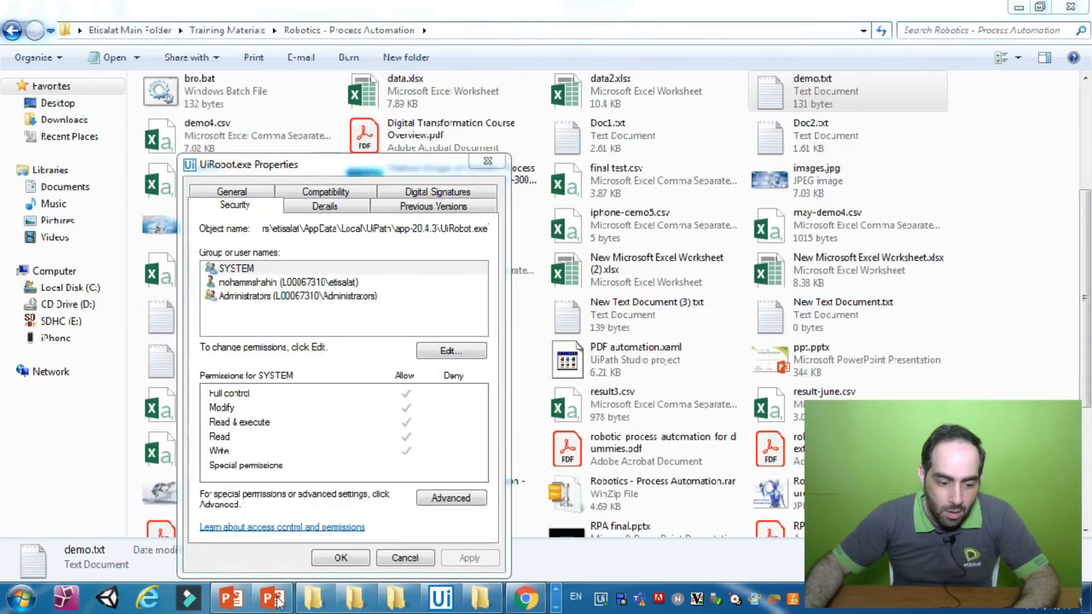
pyautogui.click(312, 591)
pyautogui.click(496, 163)
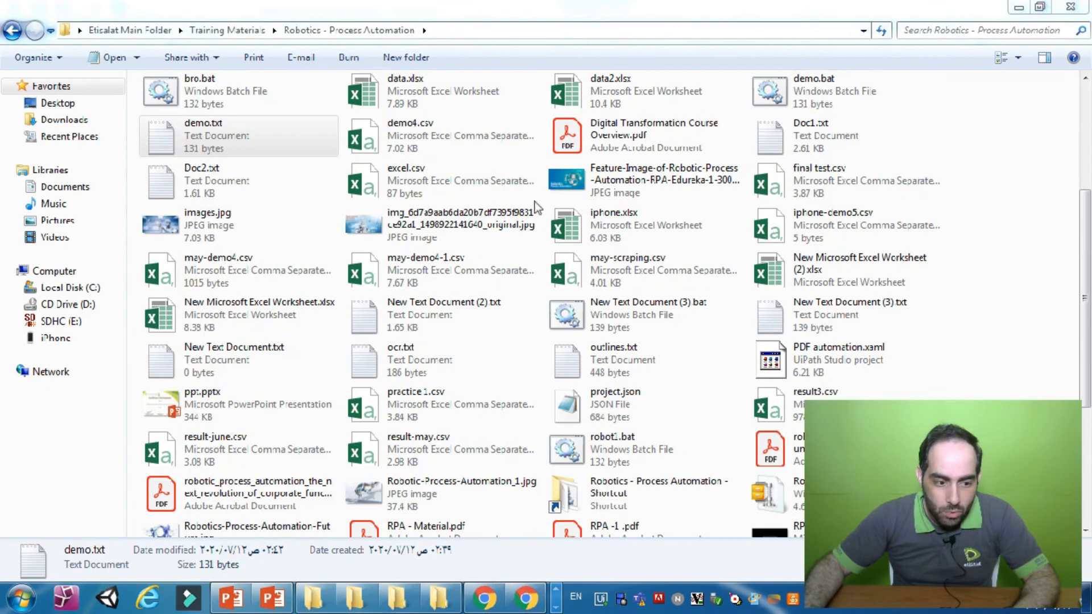
pyautogui.click(828, 80)
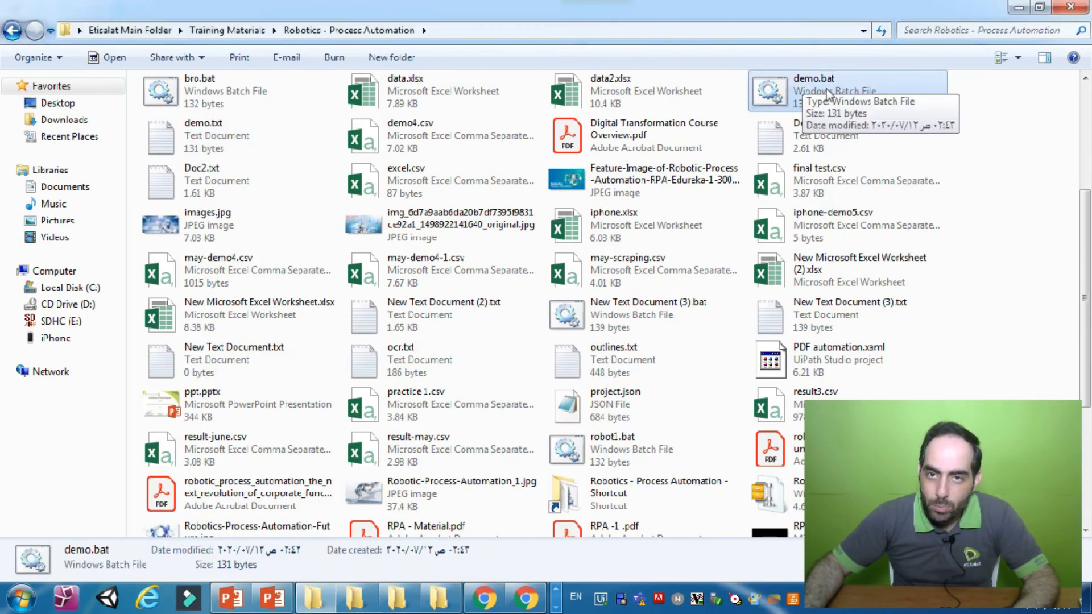
# - Switch to UiPath Studio, where the demo10 workflow is open, and close the program
pyautogui.click(556, 608)
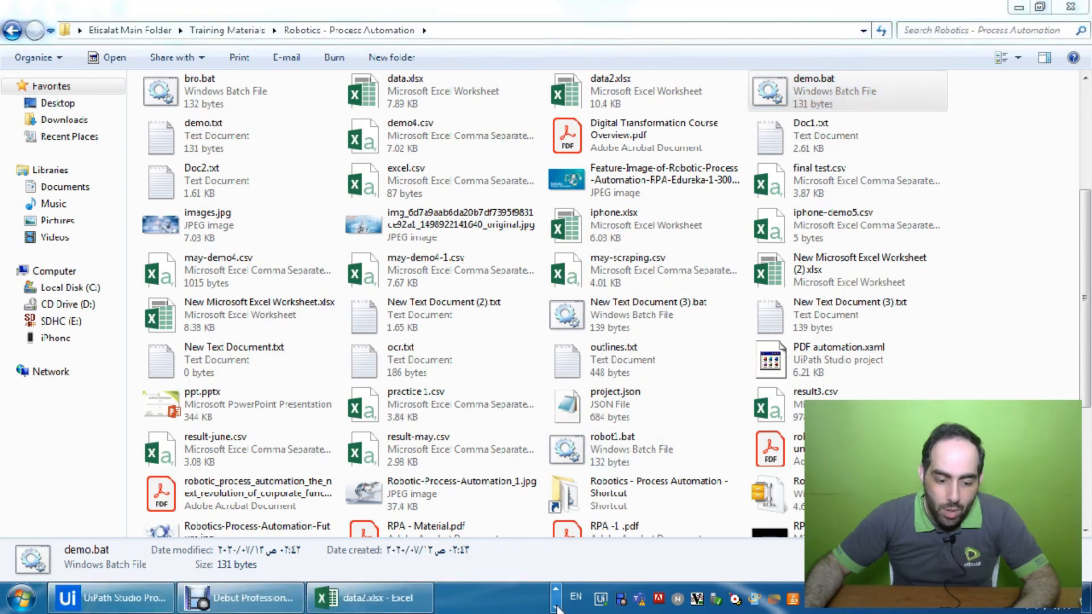
pyautogui.click(110, 598)
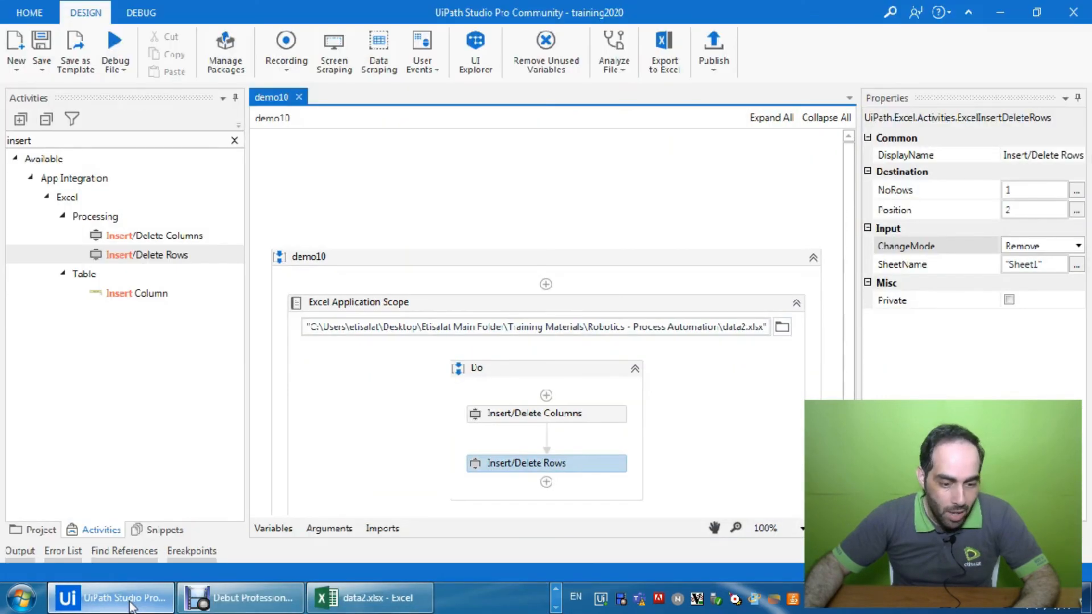
pyautogui.click(1081, 6)
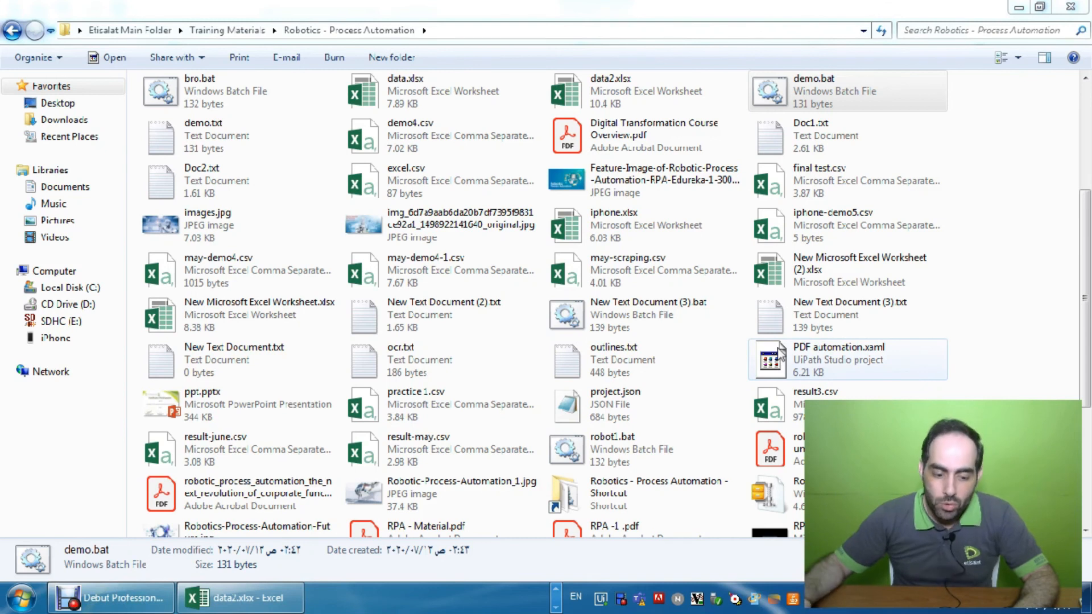
# - Switch to data2.xlsx in Excel, examine column C and row 2 of Sheet1, and close the workbook
pyautogui.click(238, 600)
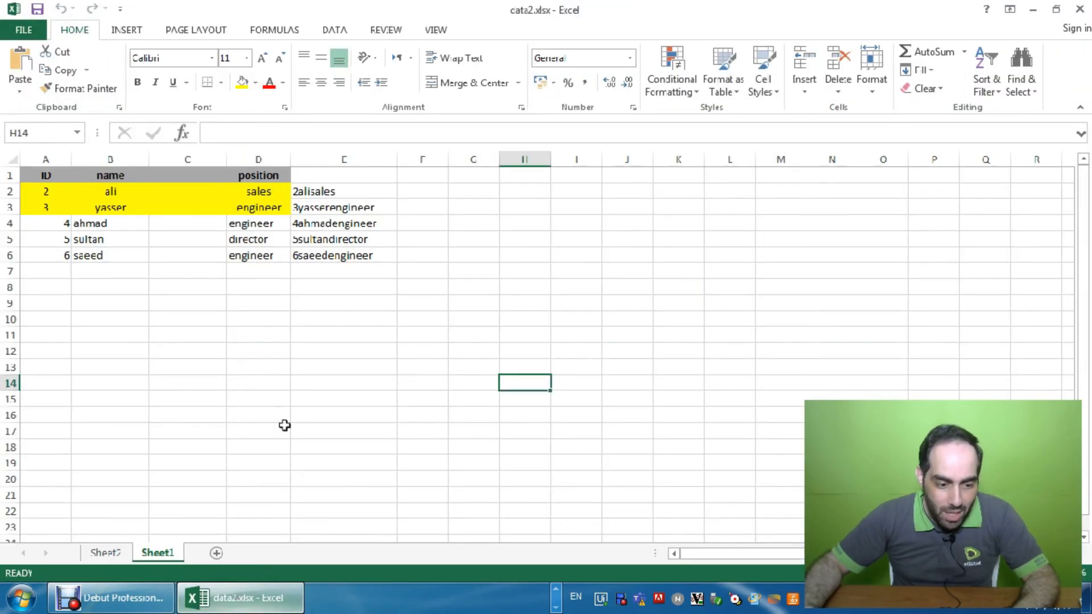
pyautogui.moveTo(217, 155); pyautogui.dragTo(193, 153)
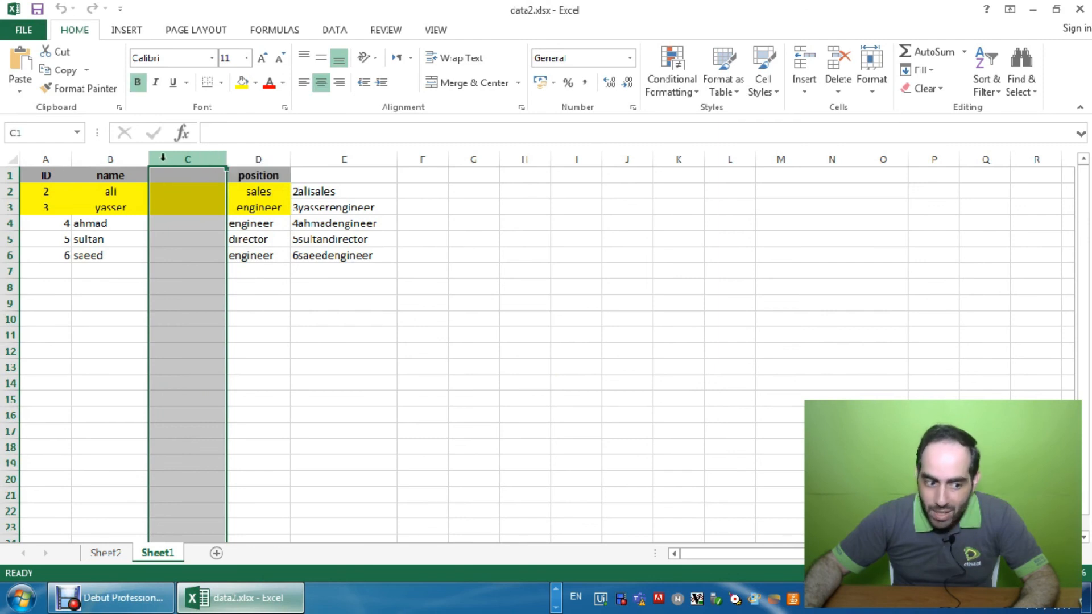
pyautogui.click(7, 191)
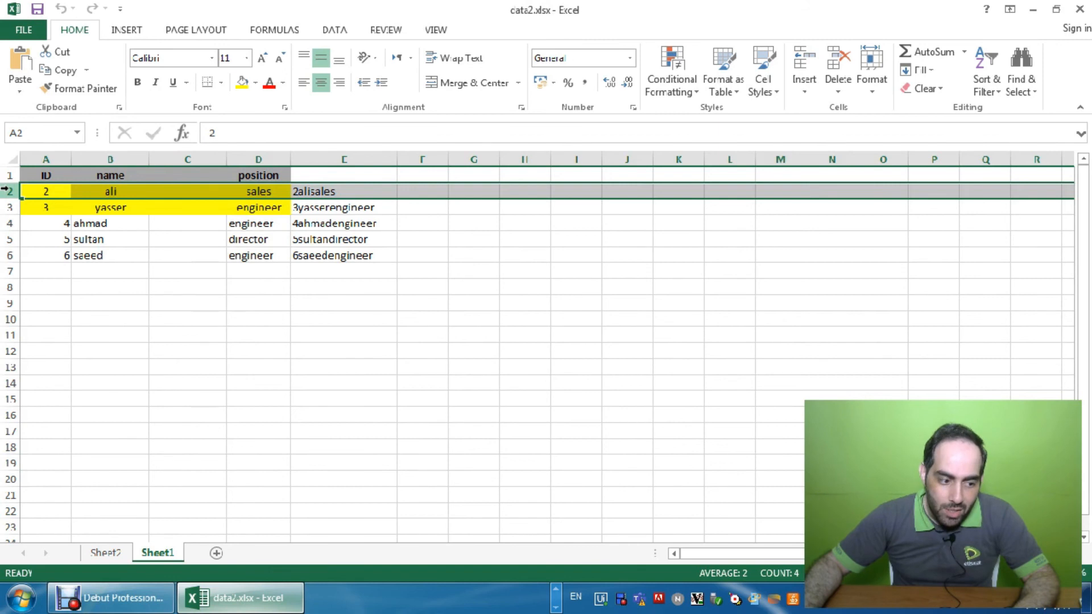
pyautogui.click(471, 305)
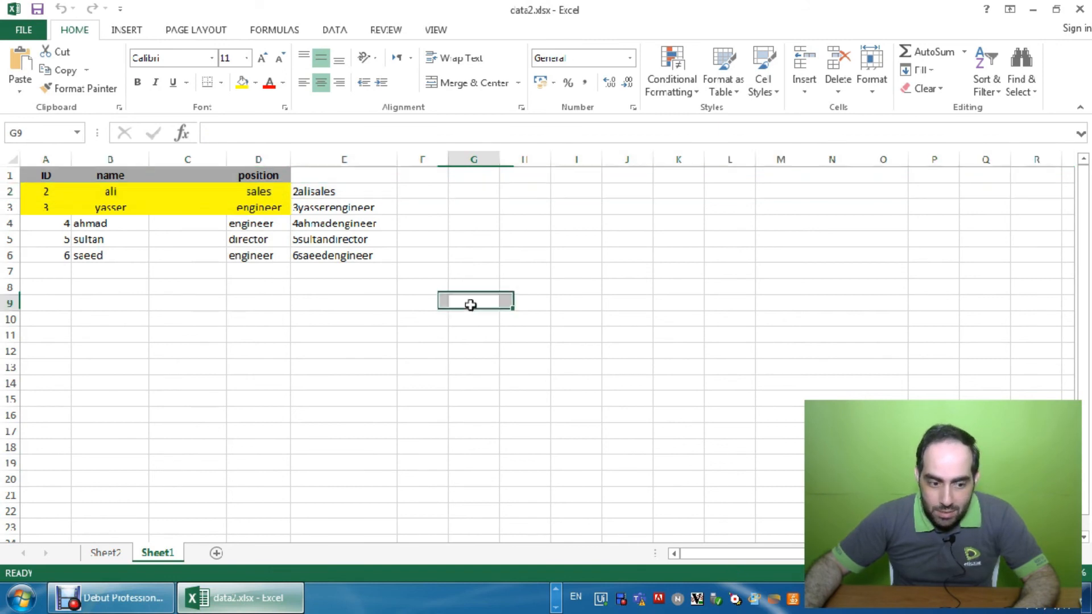
pyautogui.click(1079, 10)
# - Run demo.bat from the Robotics - Process Automation folder and reopen data2.xlsx
pyautogui.click(899, 95)
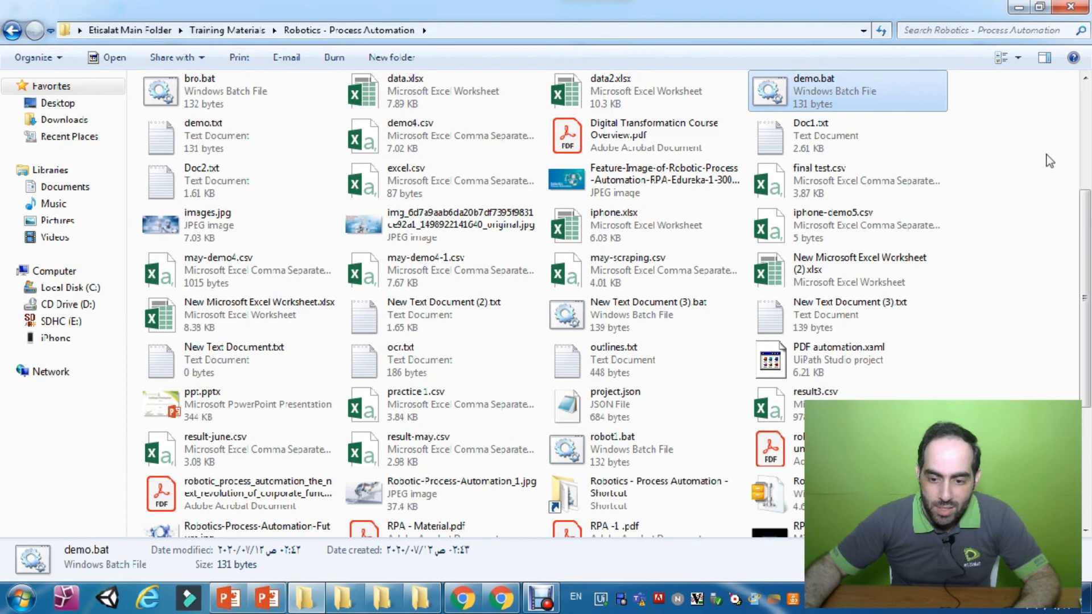
pyautogui.doubleClick(598, 88)
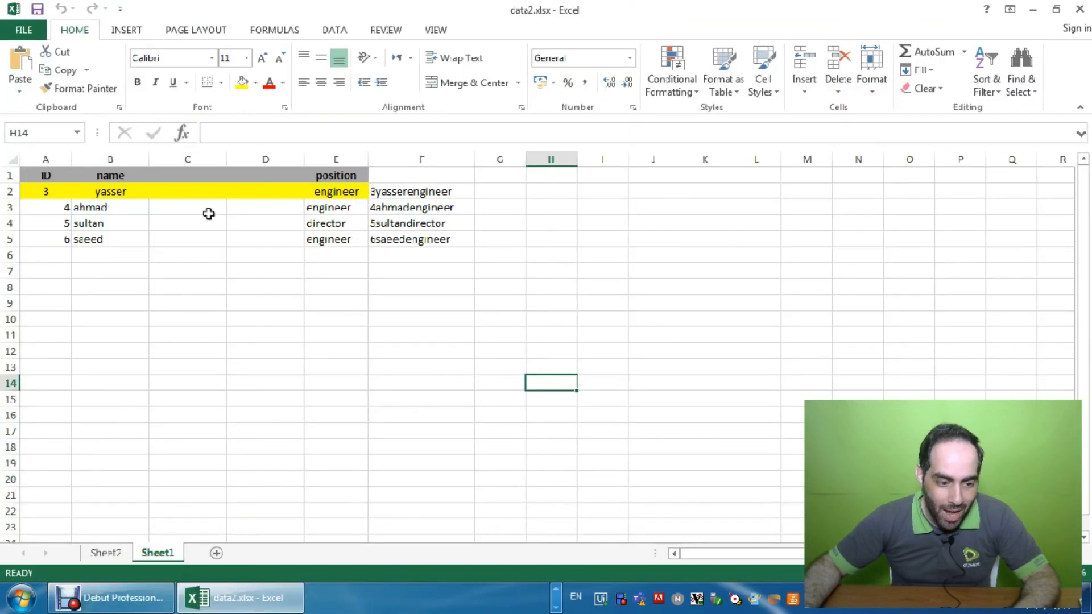
# - Check Sheet1 of data2.xlsx for the inserted column D and the changed row 2, and close the workbook
pyautogui.click(277, 151)
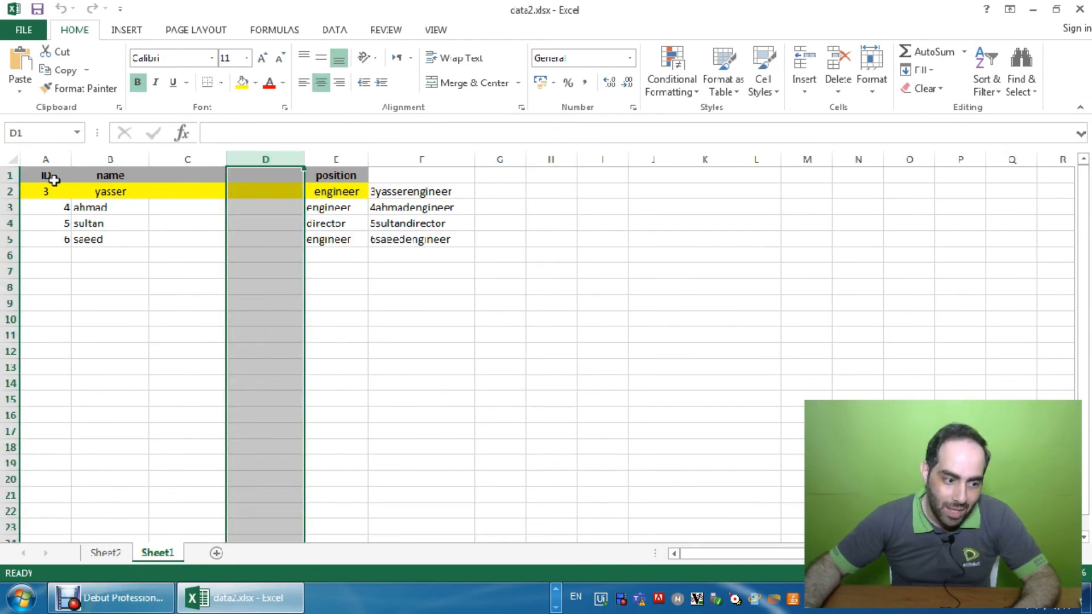
pyautogui.click(7, 192)
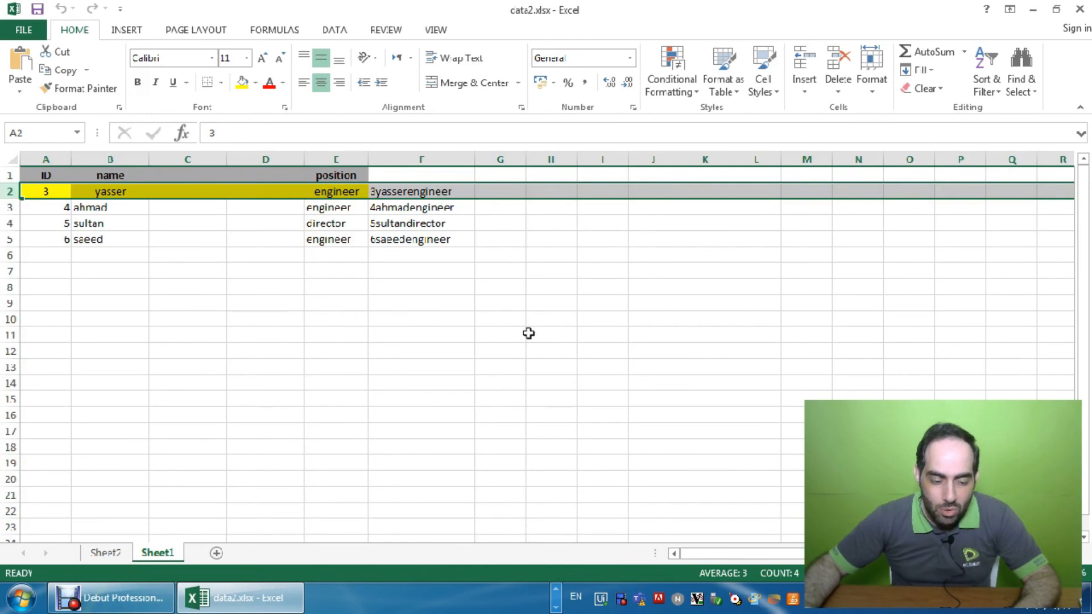
pyautogui.click(571, 321)
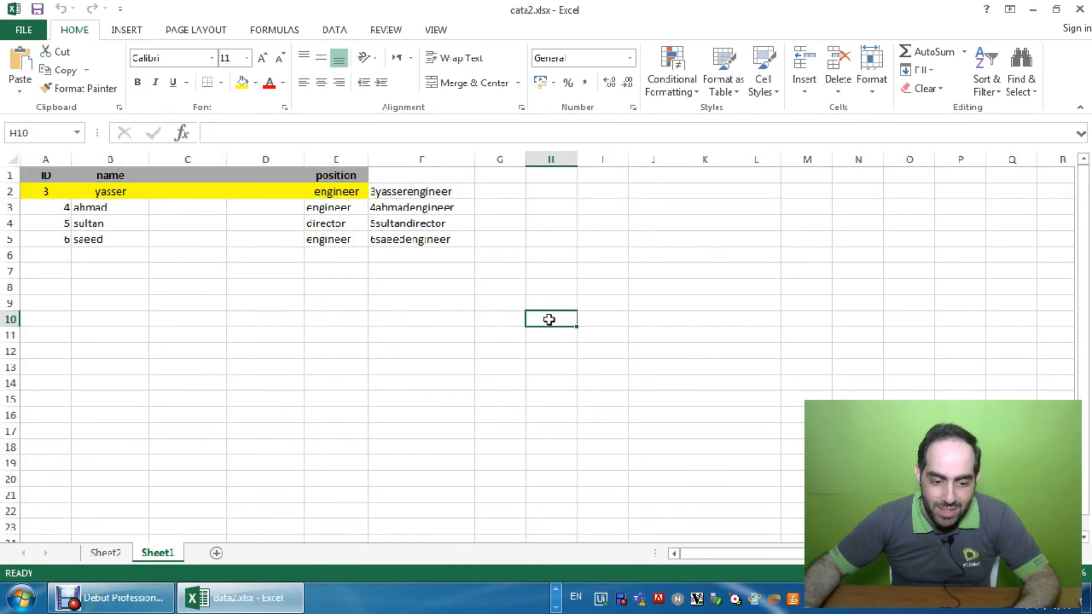
pyautogui.click(1082, 8)
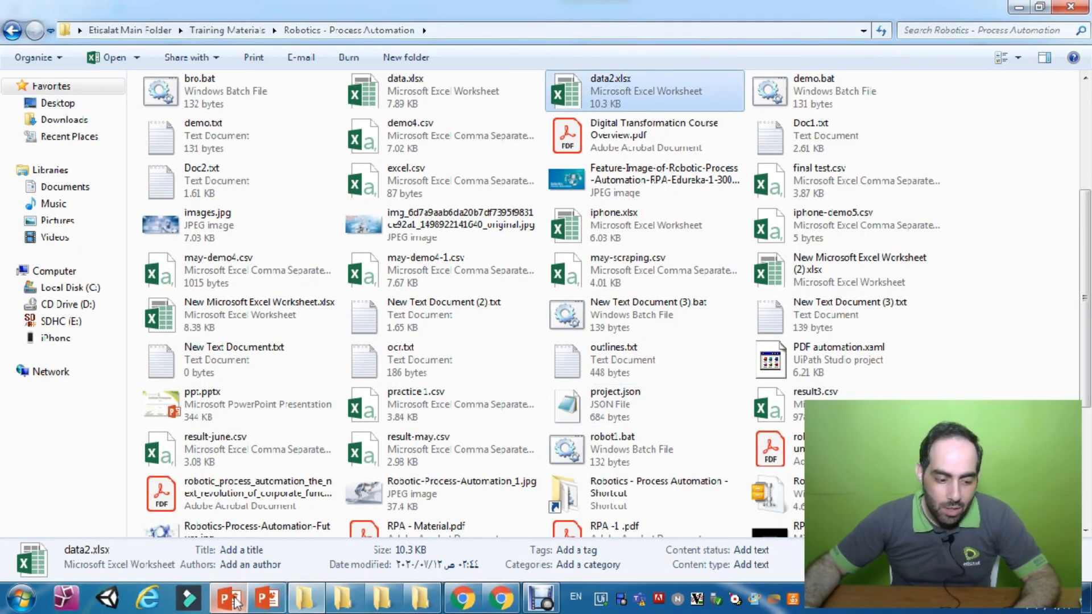
# - Switch to uipath excel automation.pptx in PowerPoint and start the slide show from the slide "Demo11: Creating A Batch File"
pyautogui.click(262, 601)
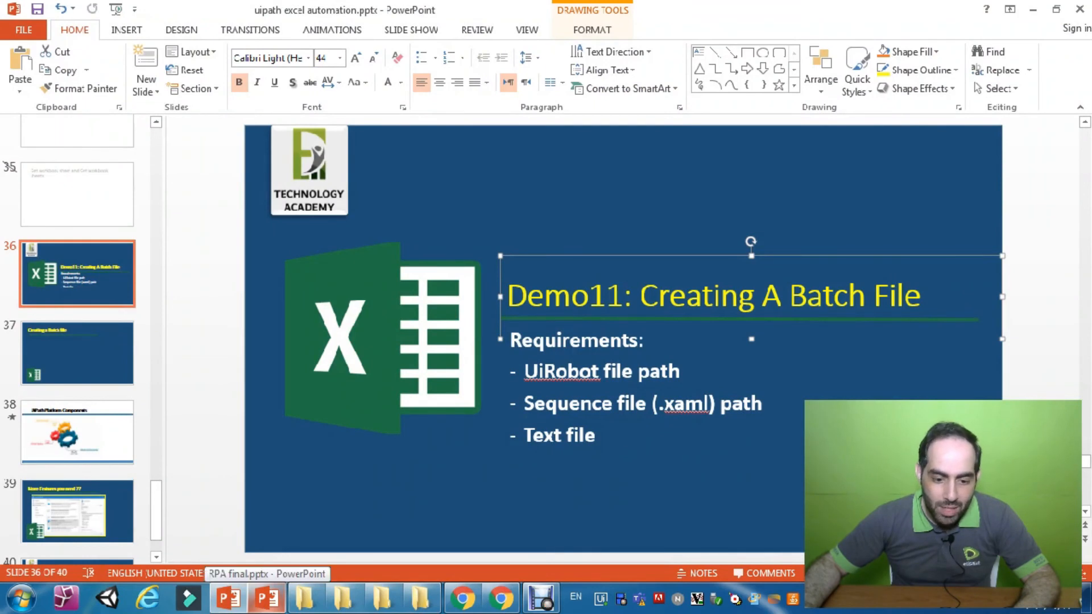
pyautogui.hotkey('shift', 'F5')
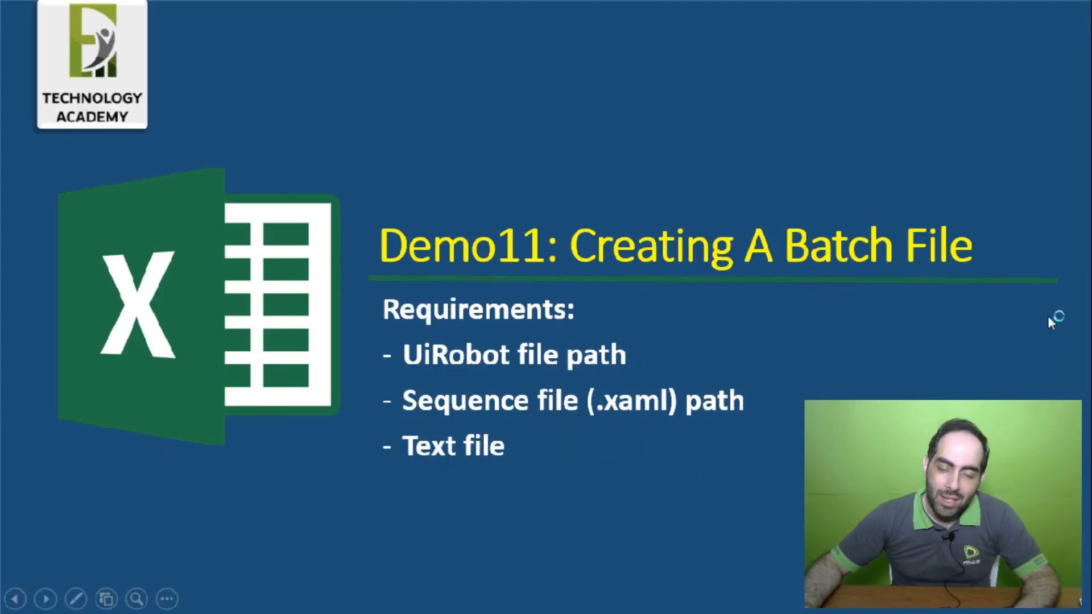